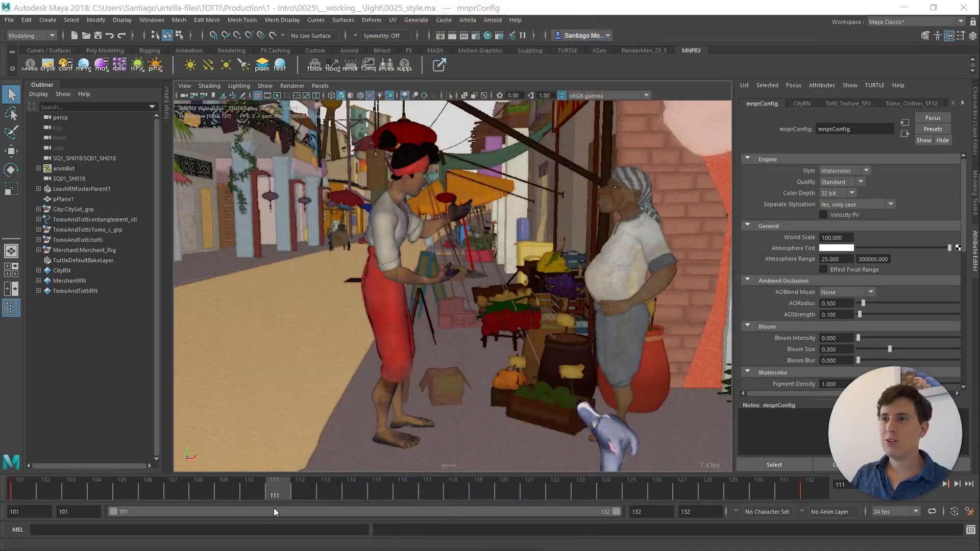
Examine the watercolor-styled market street and its characters from several angles and distances.
{"action": "scroll", "coordinate": [460, 250], "scroll_direction": "up", "scroll_amount": 5}
{"action": "left_click_drag", "start_coordinate": [404, 266], "coordinate": [473, 321], "text": "alt"}
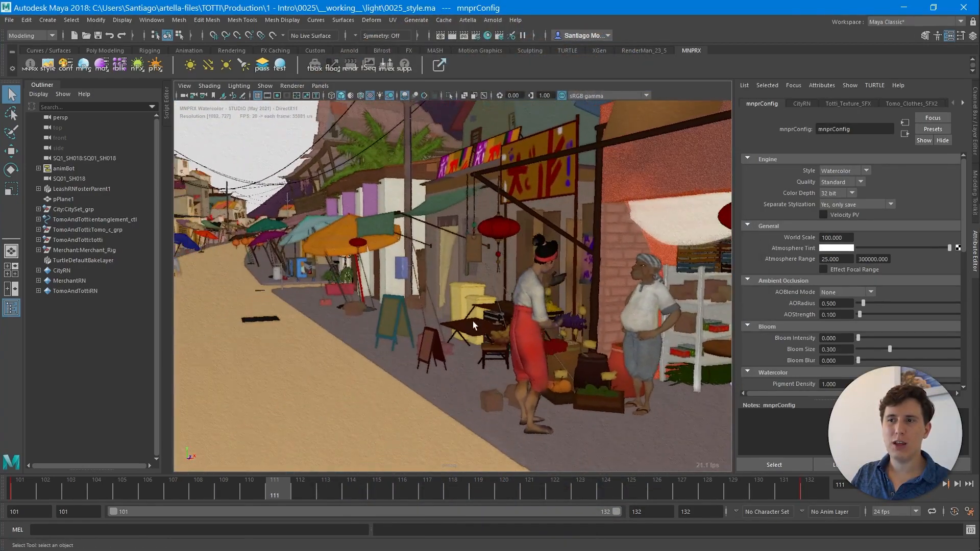
{"action": "scroll", "coordinate": [442, 298], "scroll_direction": "up", "scroll_amount": 6}
{"action": "left_click_drag", "start_coordinate": [367, 310], "coordinate": [339, 241], "text": "alt"}
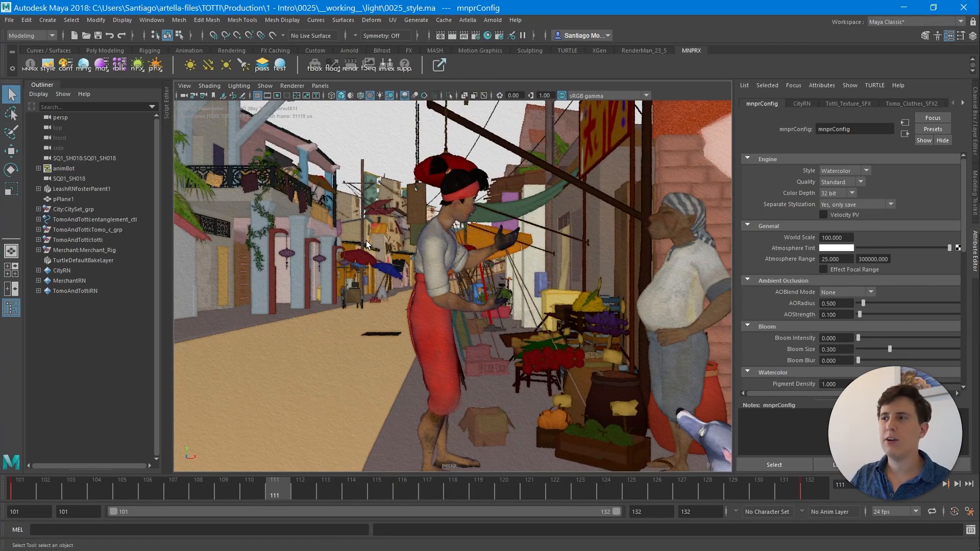
{"action": "left_click_drag", "start_coordinate": [421, 272], "coordinate": [357, 264], "text": "alt"}
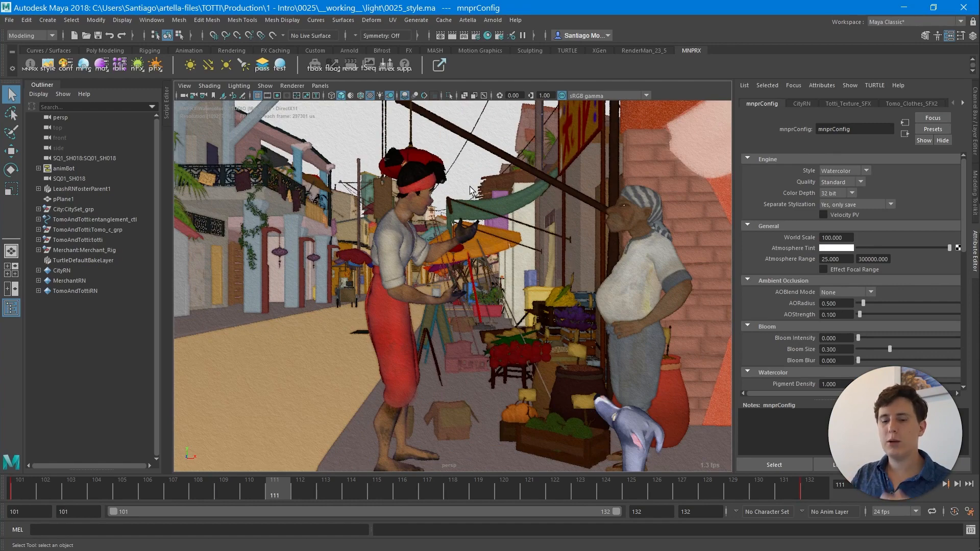
{"action": "left_click_drag", "start_coordinate": [468, 184], "coordinate": [460, 181], "text": "alt"}
{"action": "scroll", "coordinate": [459, 182], "scroll_direction": "down", "scroll_amount": 8}
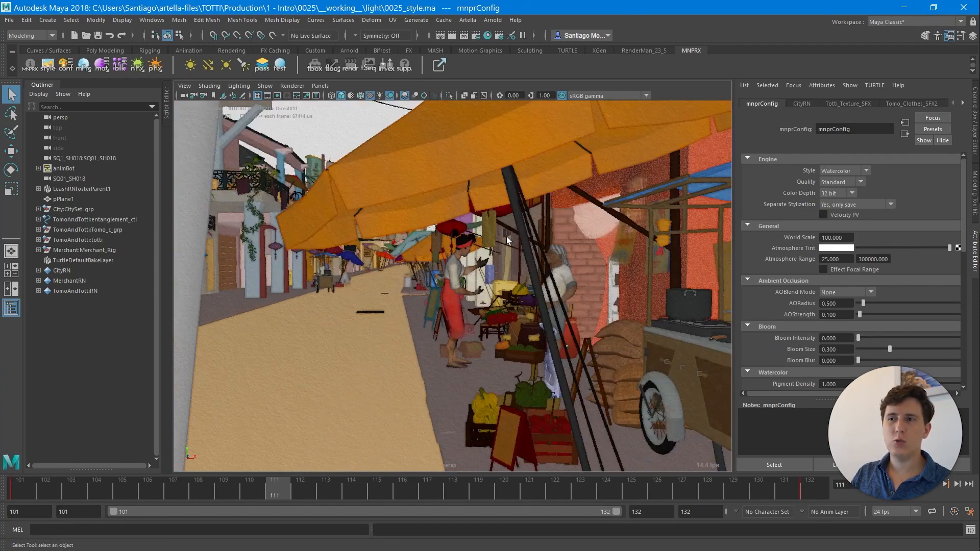
{"action": "scroll", "coordinate": [461, 220], "scroll_direction": "up", "scroll_amount": 10}
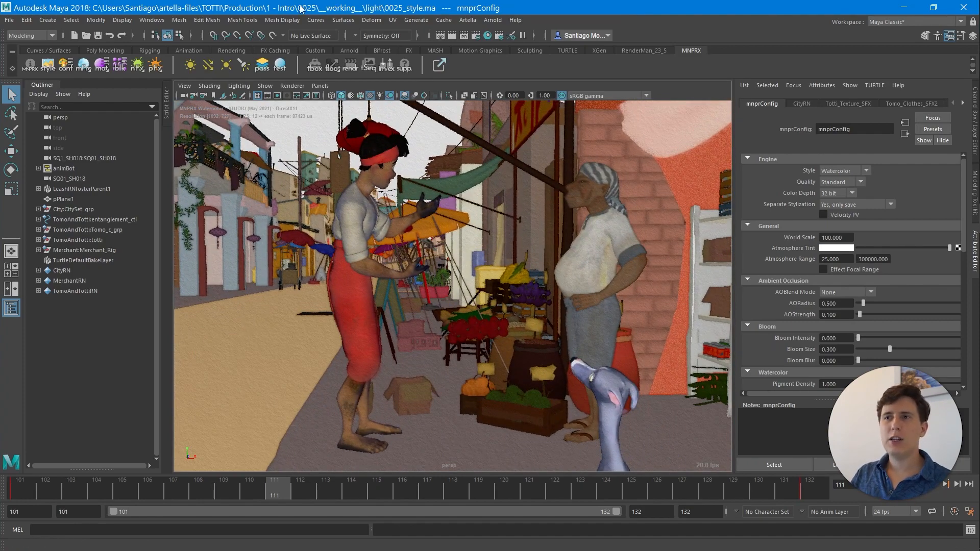
Save the scene under a new name, 0025_style_2, and agree to separate the stylization into a style file.
{"action": "left_click", "coordinate": [9, 21]}
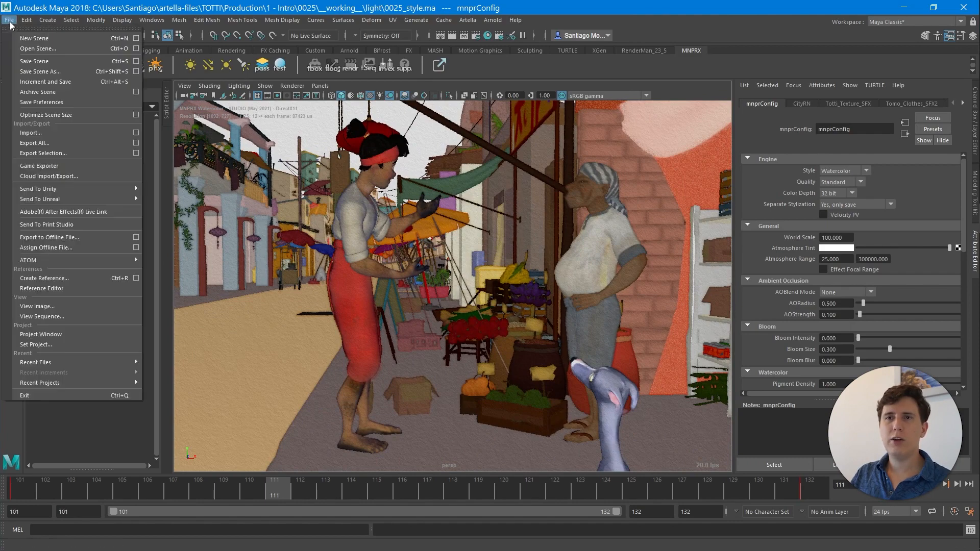
{"action": "left_click", "coordinate": [52, 72]}
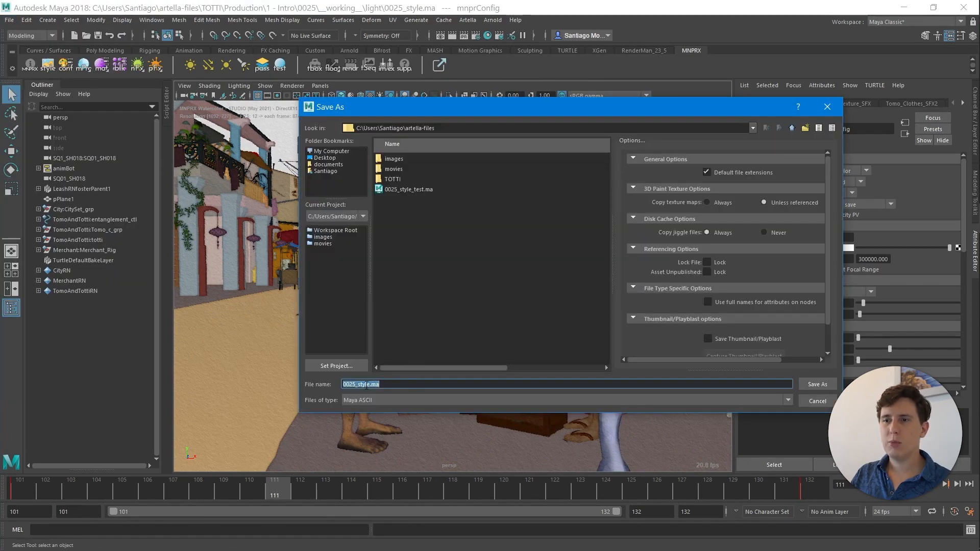
{"action": "left_click", "coordinate": [368, 386]}
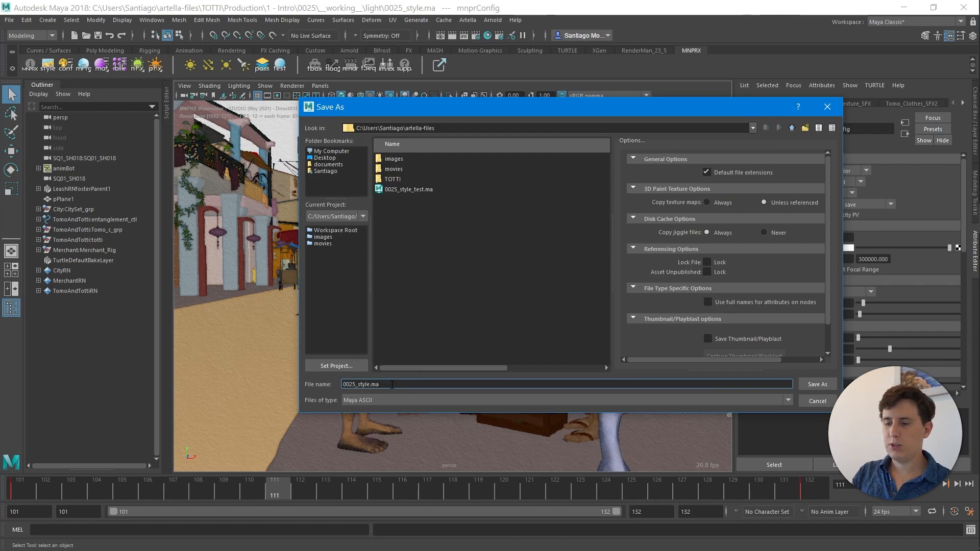
{"action": "type", "text": "_2"}
{"action": "key", "text": "Return"}
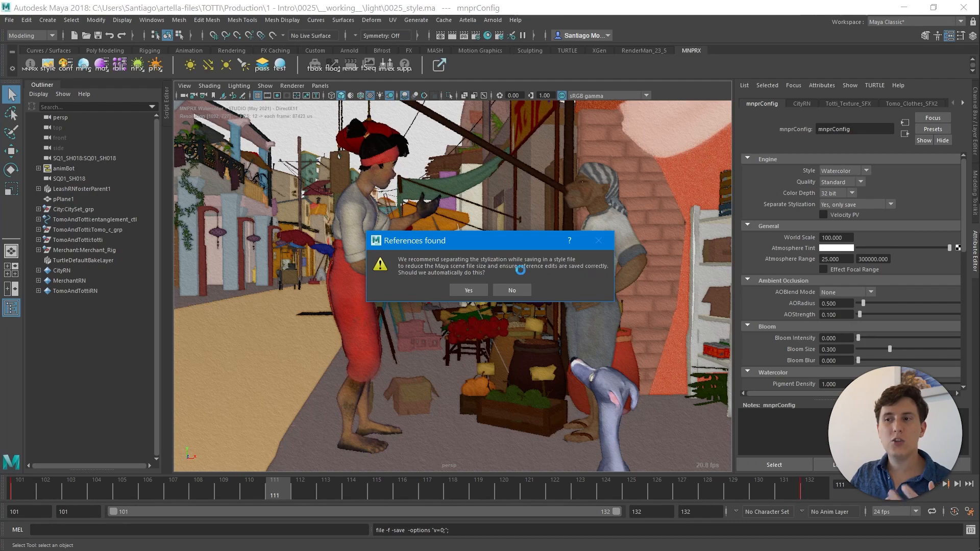
{"action": "left_click", "coordinate": [470, 289]}
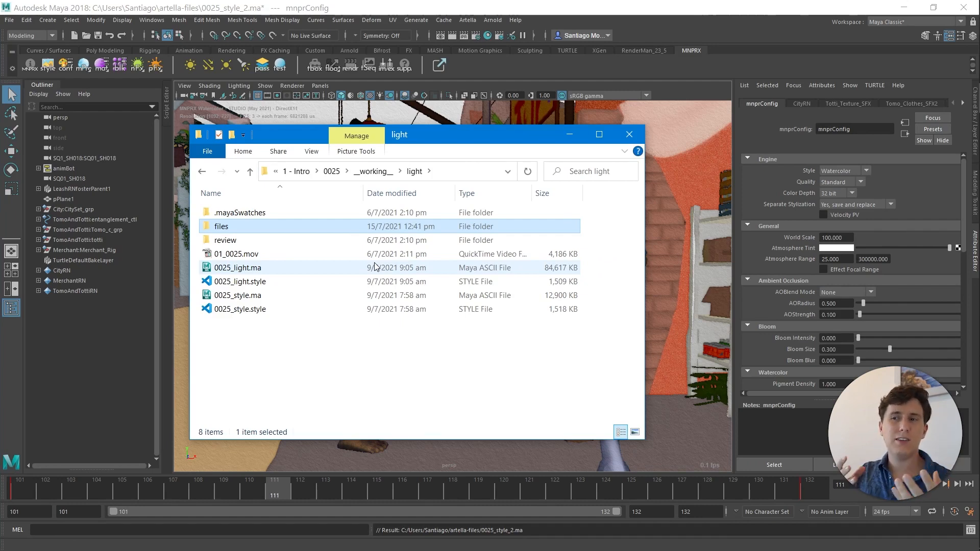
Compare the sizes of the 0025_light and 0025_style scene and style files in the light folder.
{"action": "left_click_drag", "start_coordinate": [608, 267], "coordinate": [492, 268]}
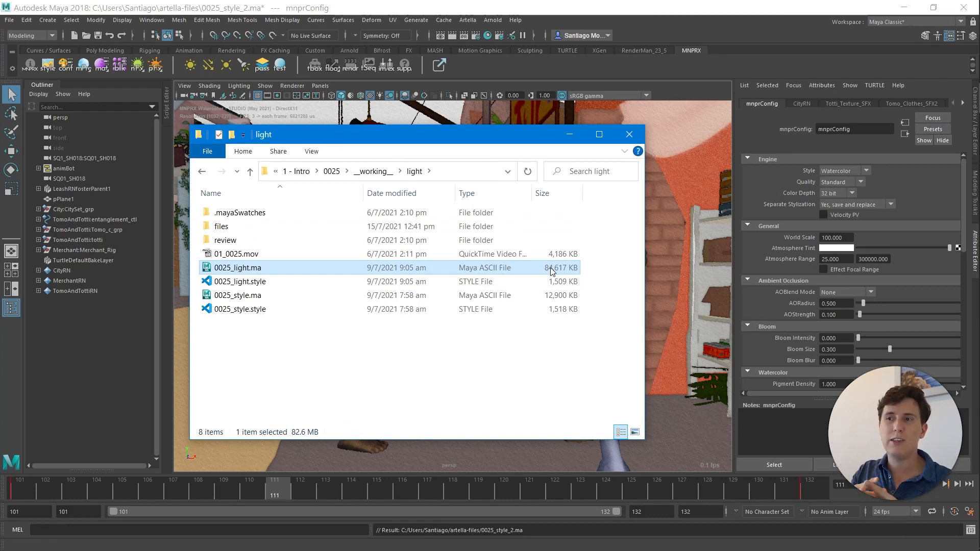
{"action": "left_click_drag", "start_coordinate": [576, 296], "coordinate": [516, 305]}
{"action": "left_click", "coordinate": [286, 309]}
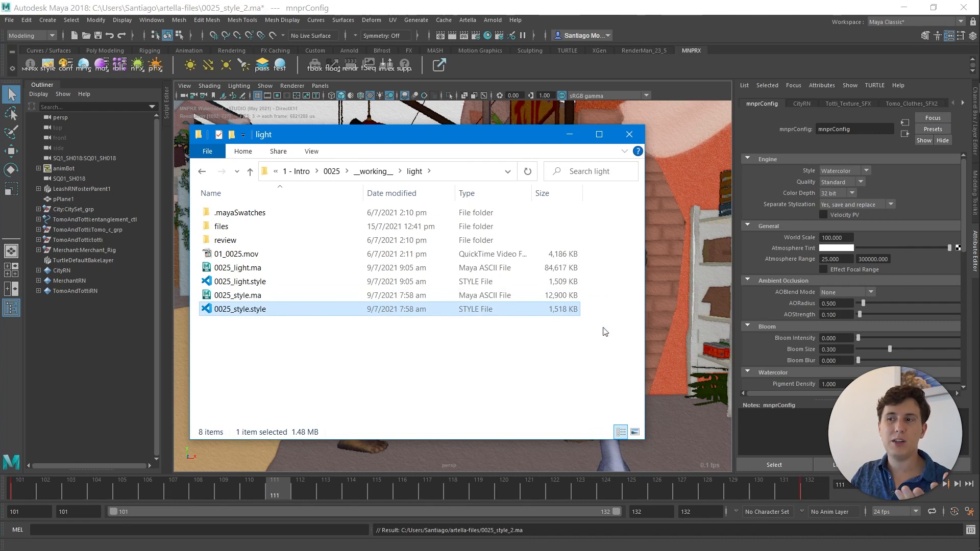
{"action": "left_click_drag", "start_coordinate": [606, 336], "coordinate": [565, 289]}
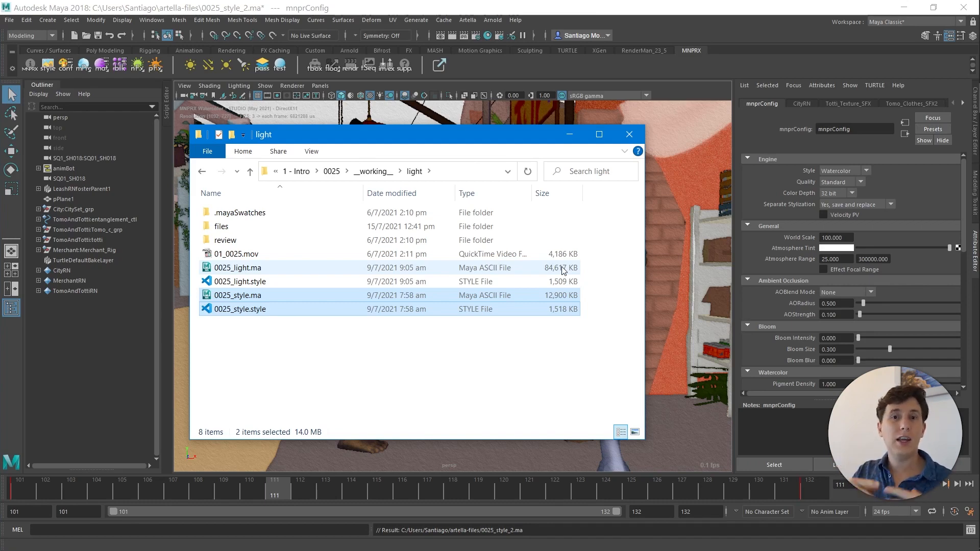
{"action": "left_click", "coordinate": [571, 132]}
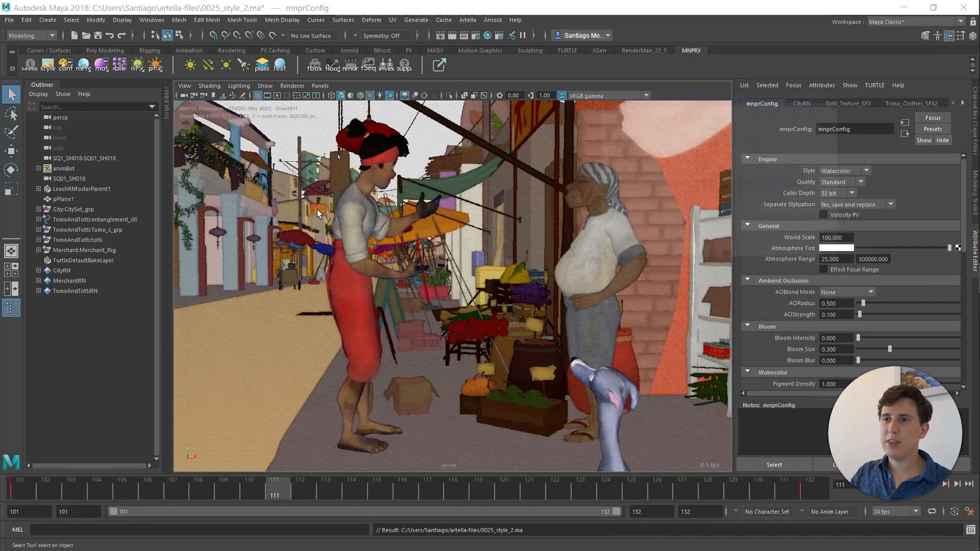
Detach the MNPRX shelf as a floating popup and place it over the upper part of the viewport.
{"action": "middle_click_drag", "start_coordinate": [422, 240], "coordinate": [412, 240], "text": "alt"}
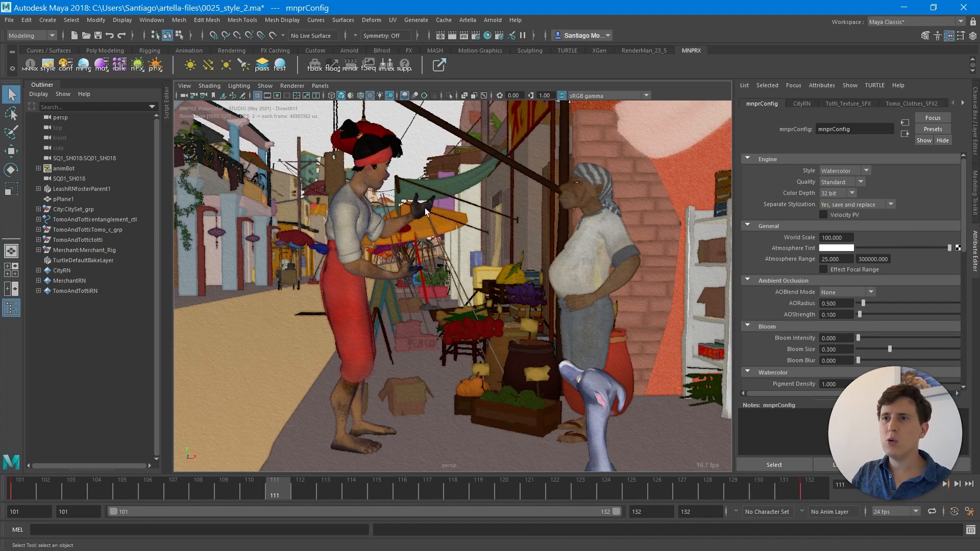
{"action": "left_click", "coordinate": [437, 64]}
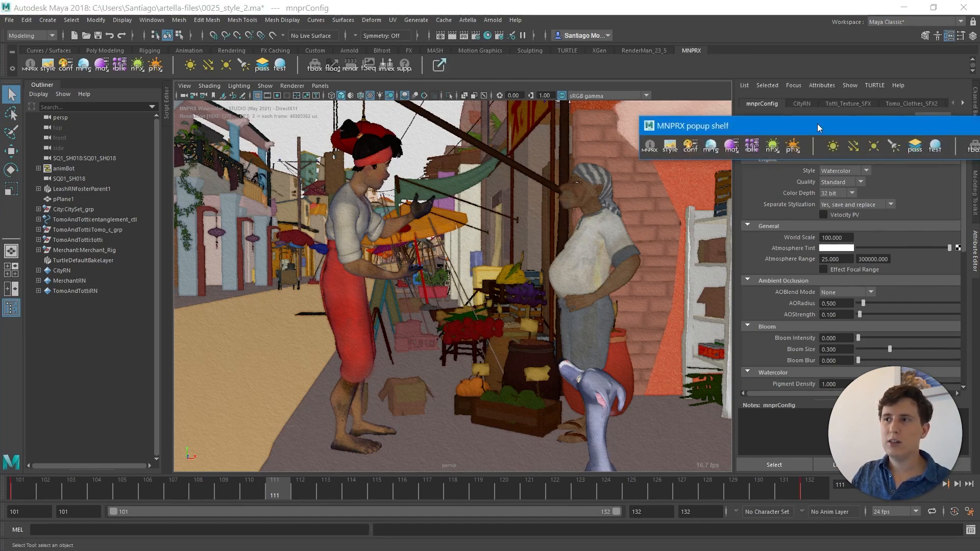
{"action": "left_click_drag", "start_coordinate": [815, 124], "coordinate": [382, 76]}
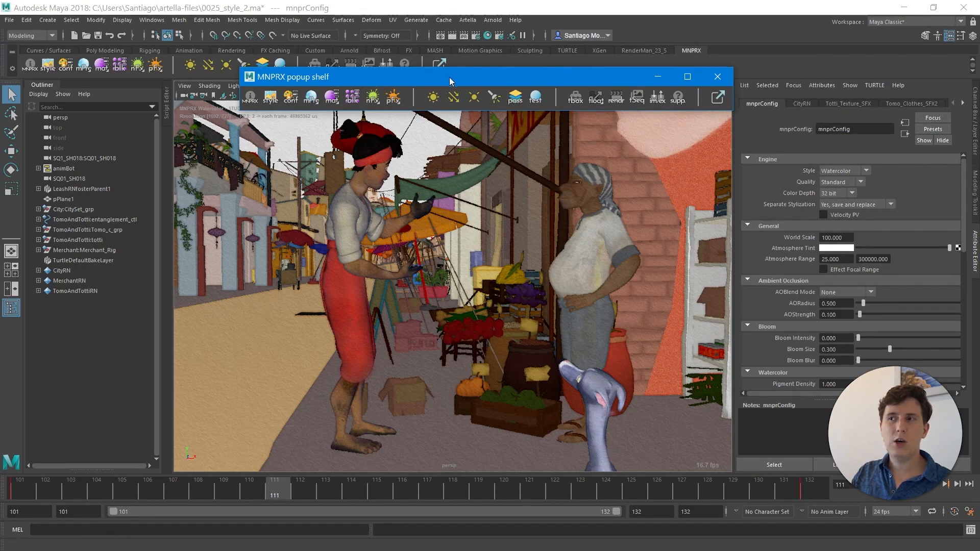
{"action": "left_click_drag", "start_coordinate": [449, 78], "coordinate": [546, 92]}
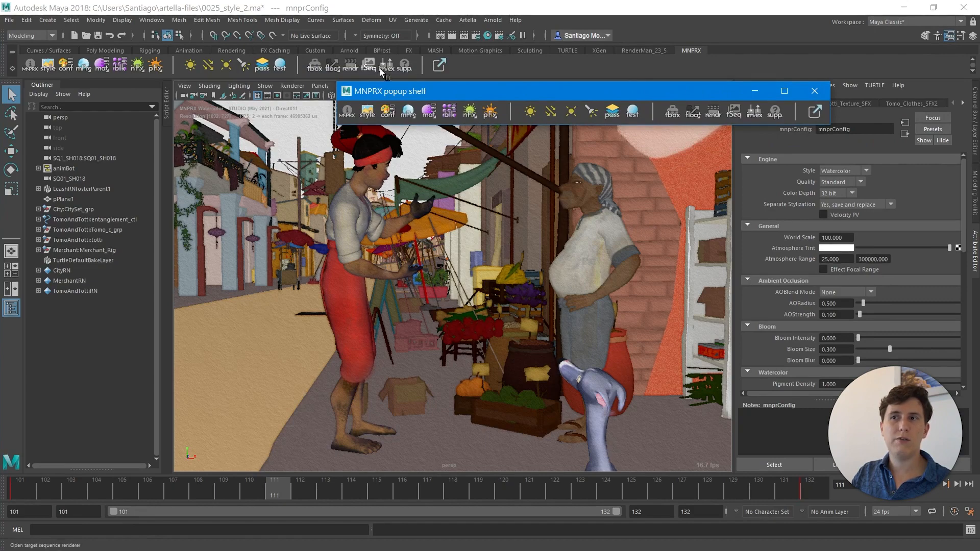
{"action": "left_click", "coordinate": [443, 7]}
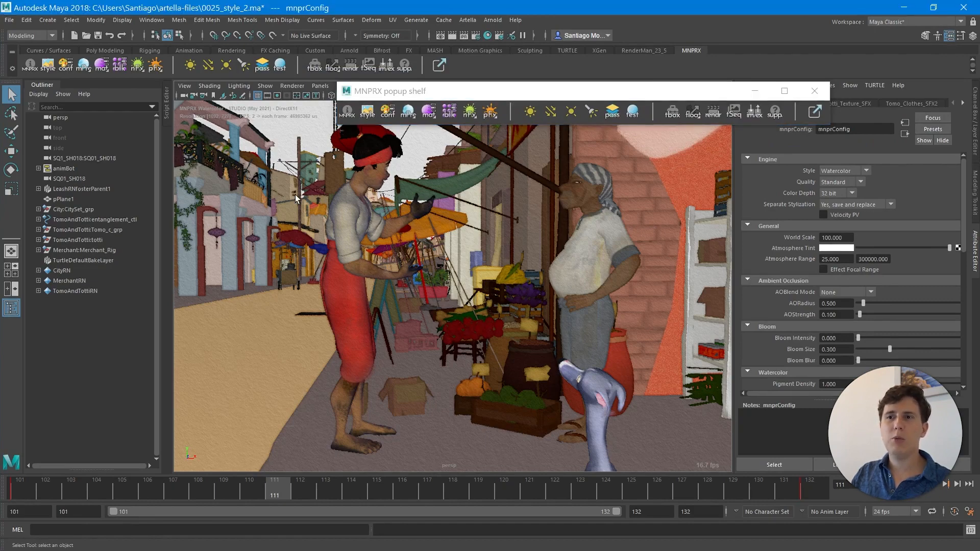
Hide the surrounding interface to enlarge the viewport and expand the docked Attribute Editor beside it.
{"action": "key", "text": "ctrl+space"}
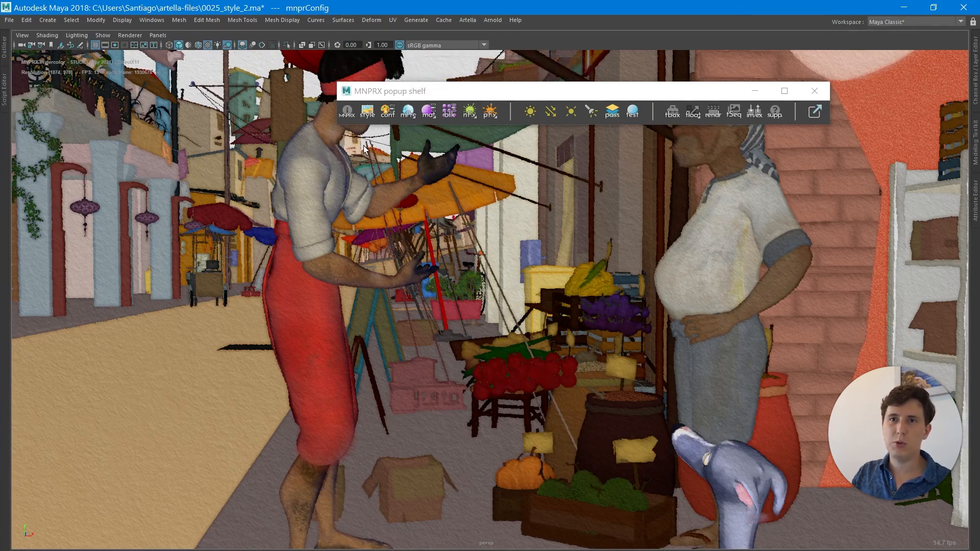
{"action": "left_click", "coordinate": [4, 55]}
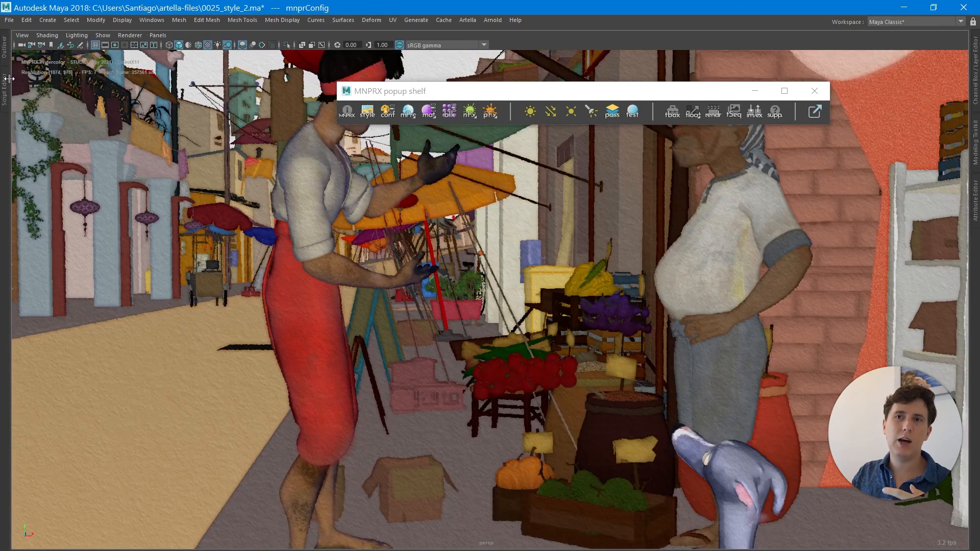
{"action": "left_click", "coordinate": [6, 83]}
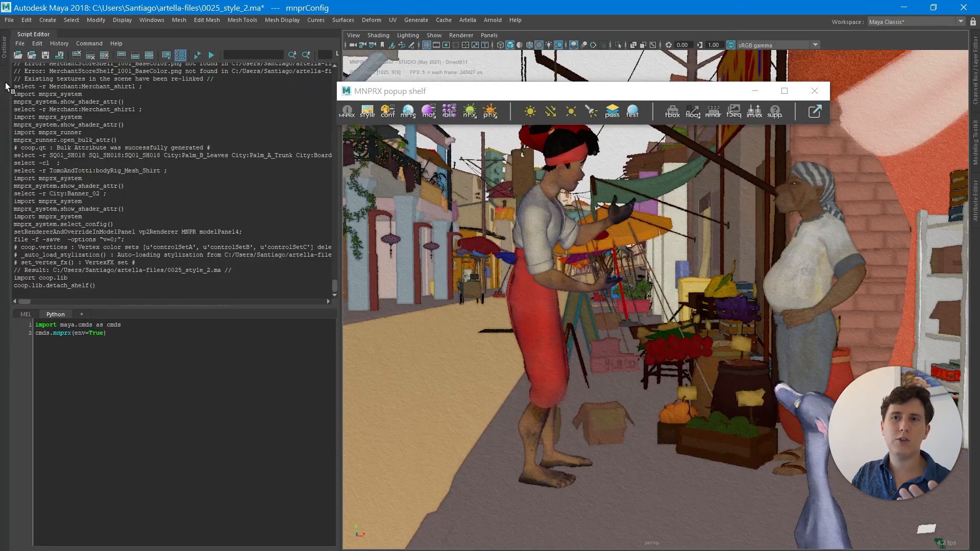
{"action": "left_click", "coordinate": [32, 35]}
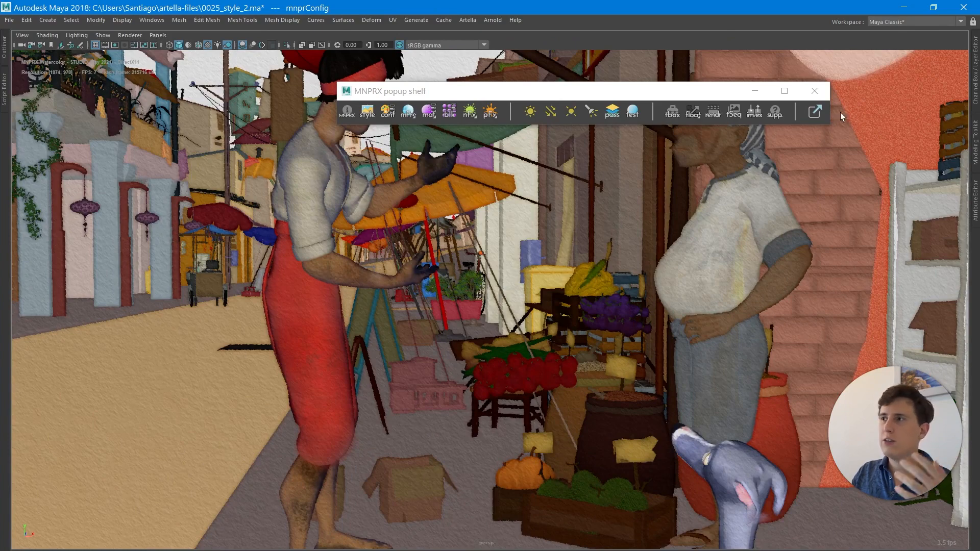
{"action": "left_click", "coordinate": [976, 195]}
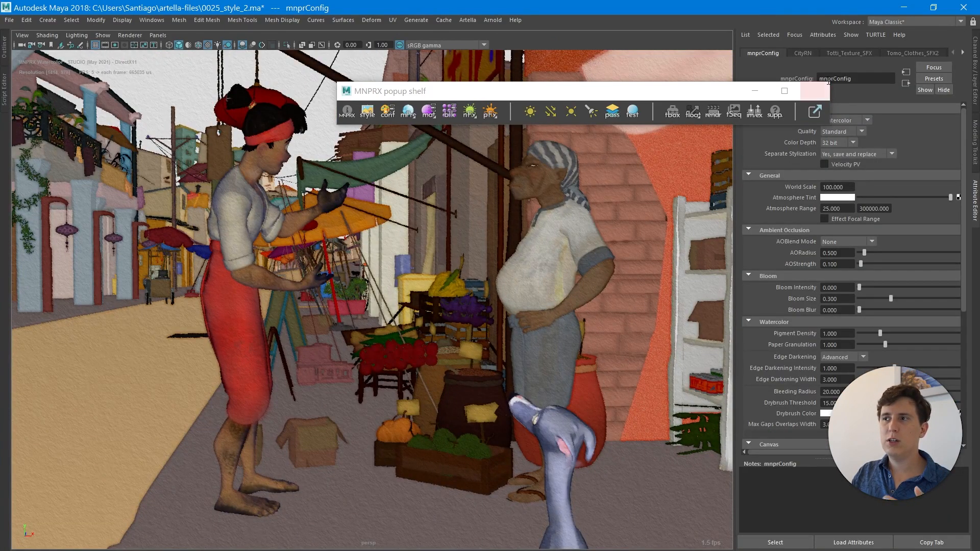
Move the floating MNPRX shelf out of the way, above the Attribute Editor and clear of the characters.
{"action": "left_click_drag", "start_coordinate": [634, 99], "coordinate": [548, 91]}
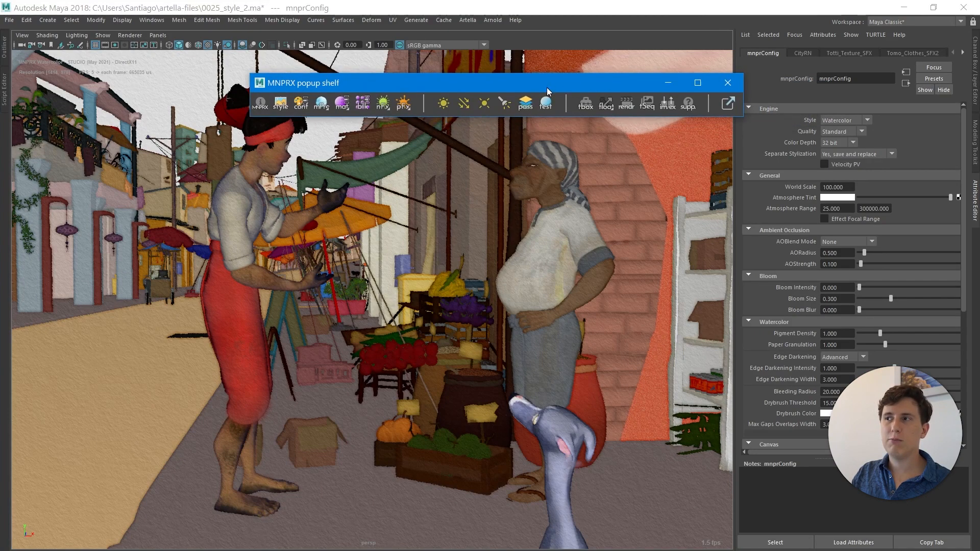
{"action": "left_click_drag", "start_coordinate": [732, 129], "coordinate": [754, 120]}
{"action": "left_click_drag", "start_coordinate": [512, 81], "coordinate": [732, 22]}
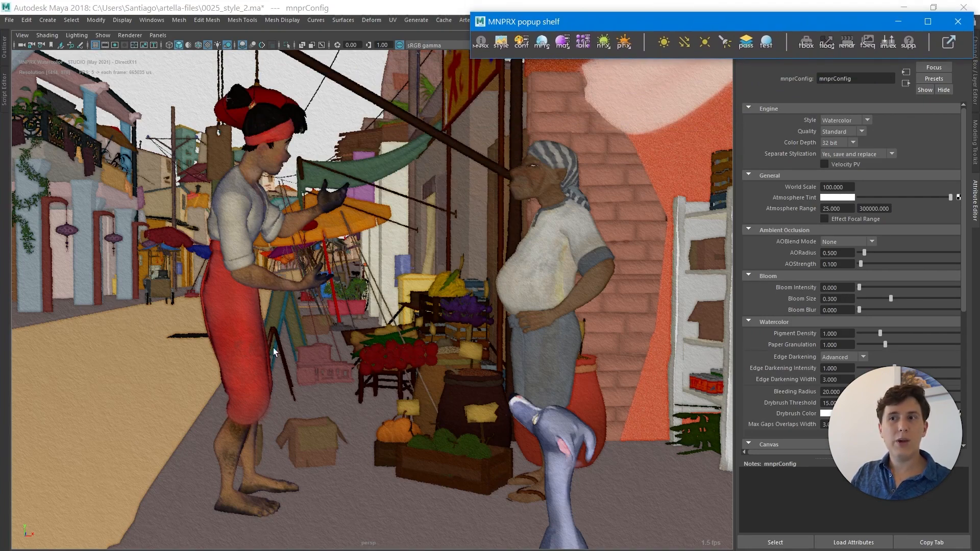
Inspect the characters, dog and shop front in the market scene from other angles.
{"action": "key", "text": "space"}
{"action": "left_click_drag", "start_coordinate": [316, 290], "coordinate": [315, 262]}
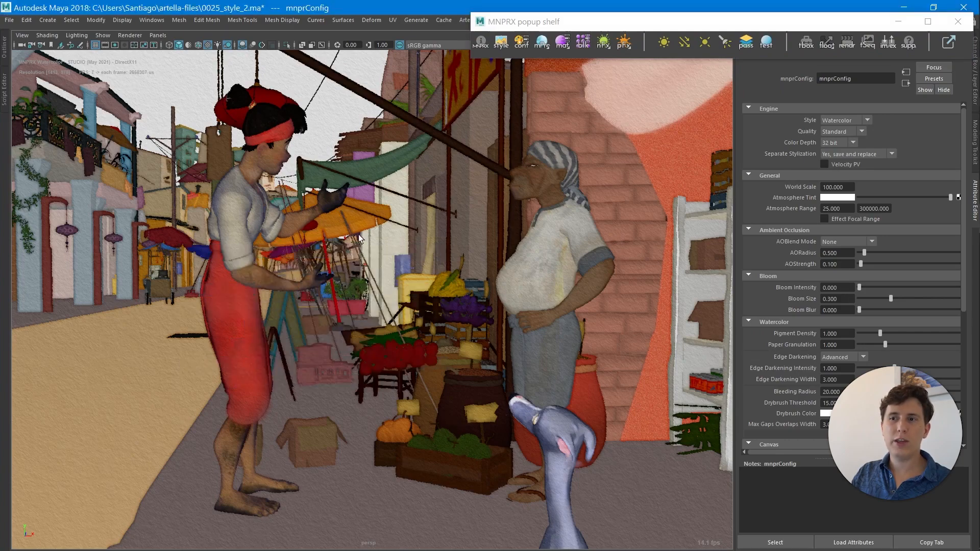
{"action": "left_click_drag", "start_coordinate": [359, 235], "coordinate": [378, 251], "text": "alt"}
{"action": "middle_click_drag", "start_coordinate": [378, 251], "coordinate": [442, 280], "text": "alt"}
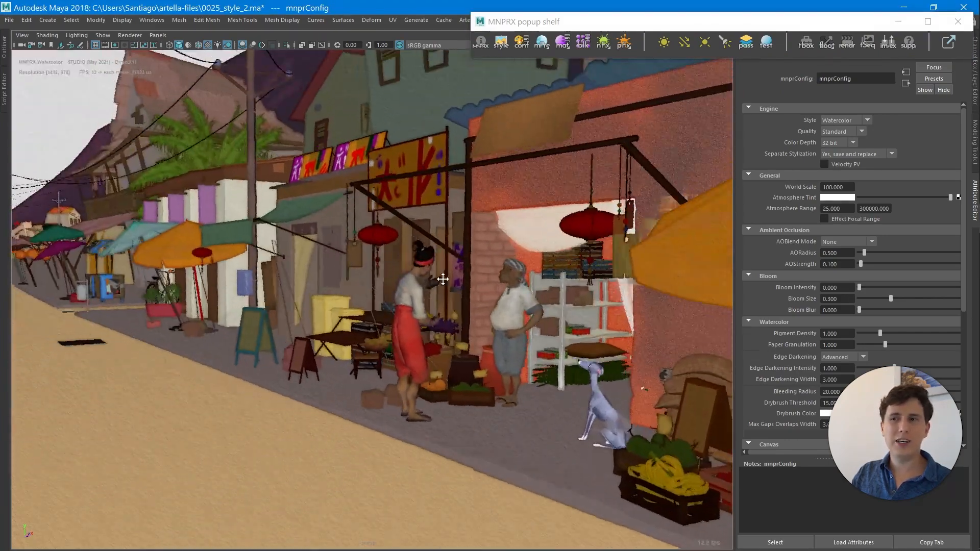
{"action": "right_click_drag", "start_coordinate": [442, 280], "coordinate": [498, 313], "text": "alt"}
{"action": "middle_click_drag", "start_coordinate": [499, 313], "coordinate": [304, 247], "text": "alt"}
{"action": "left_click_drag", "start_coordinate": [304, 247], "coordinate": [361, 272], "text": "alt"}
{"action": "middle_click_drag", "start_coordinate": [360, 276], "coordinate": [356, 249], "text": "alt"}
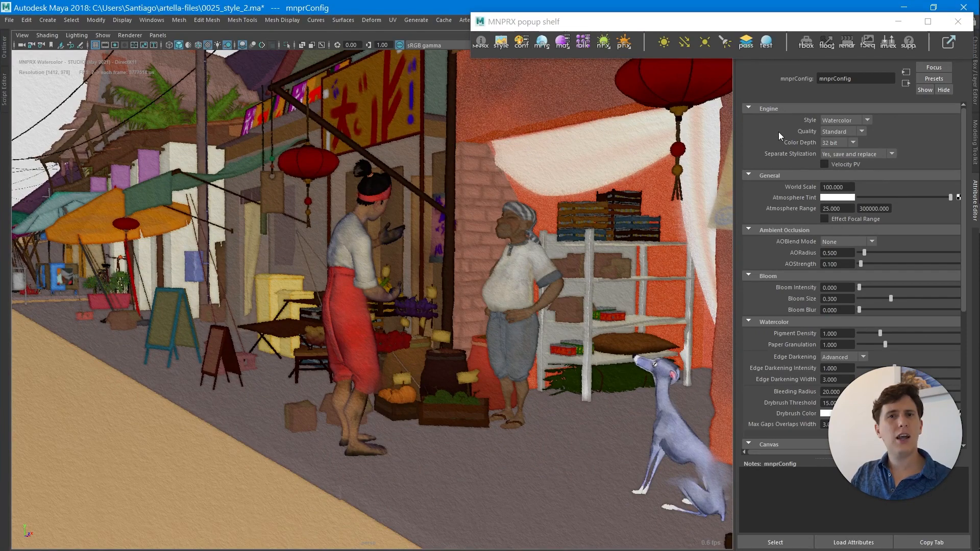
In the mnprConfig attributes, set Color Depth to 16 bit and the far value of the Atmosphere Range to 1000.
{"action": "left_click", "coordinate": [831, 144]}
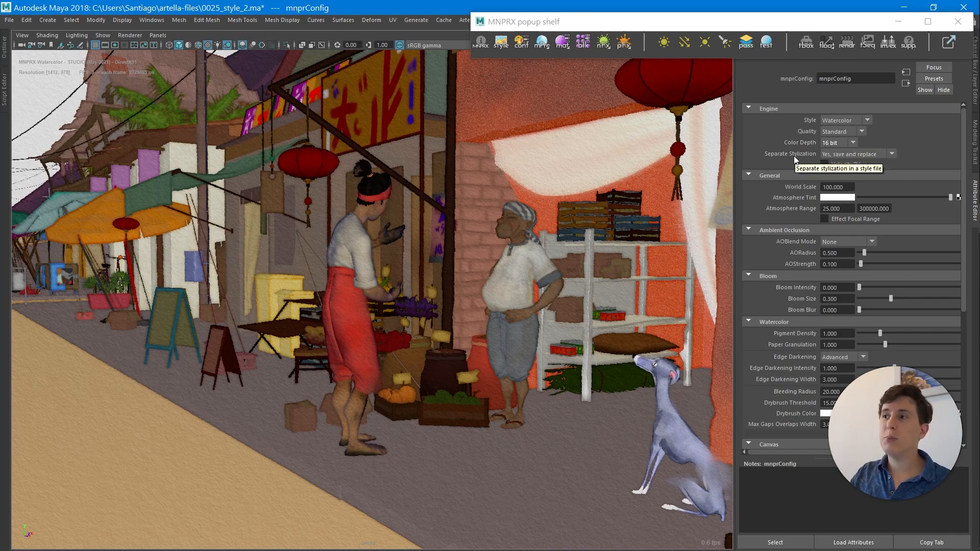
{"action": "scroll", "coordinate": [772, 234], "scroll_direction": "down", "scroll_amount": 2}
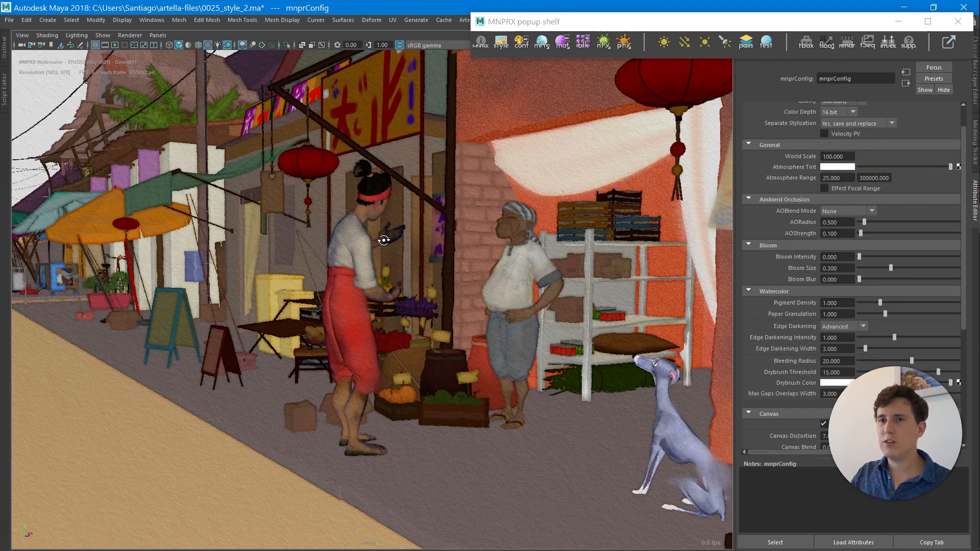
{"action": "left_click_drag", "start_coordinate": [383, 240], "coordinate": [372, 214], "text": "alt"}
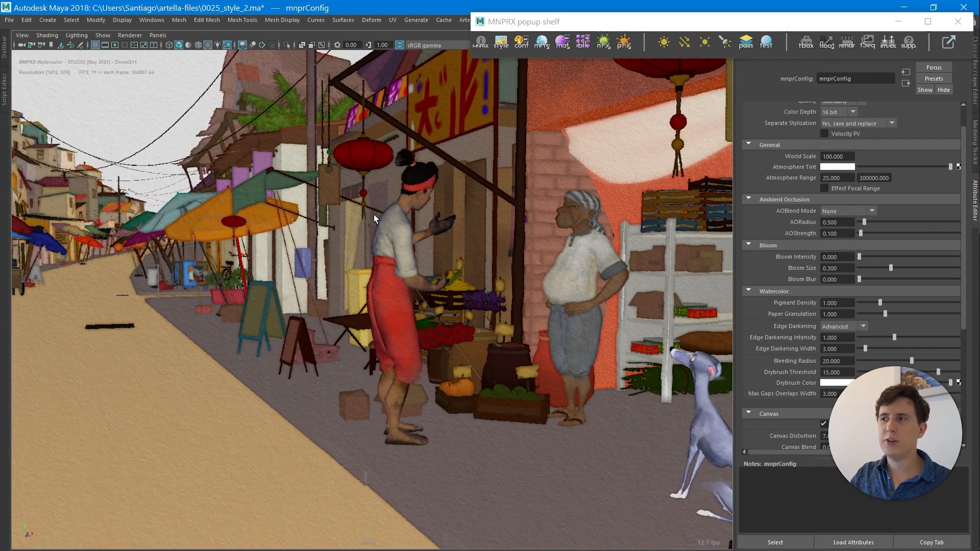
{"action": "left_click", "coordinate": [880, 179]}
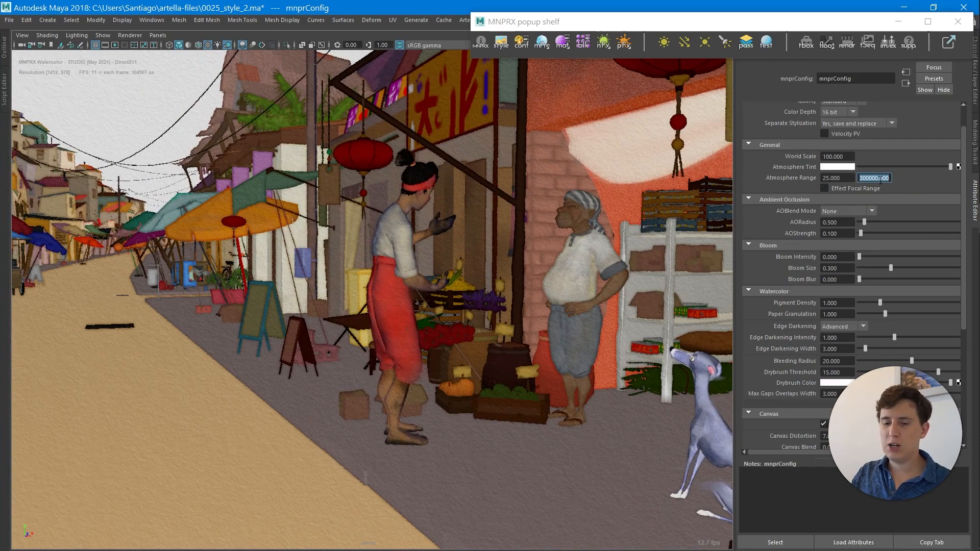
{"action": "type", "text": "1000"}
{"action": "key", "text": "Return"}
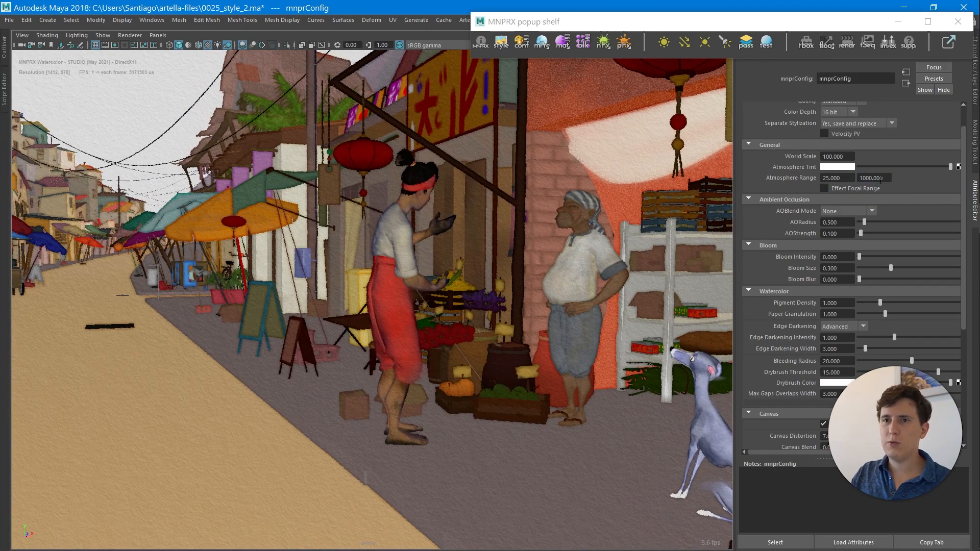
{"action": "middle_click_drag", "start_coordinate": [342, 210], "coordinate": [417, 214], "text": "alt"}
{"action": "left_click_drag", "start_coordinate": [417, 214], "coordinate": [343, 214], "text": "alt"}
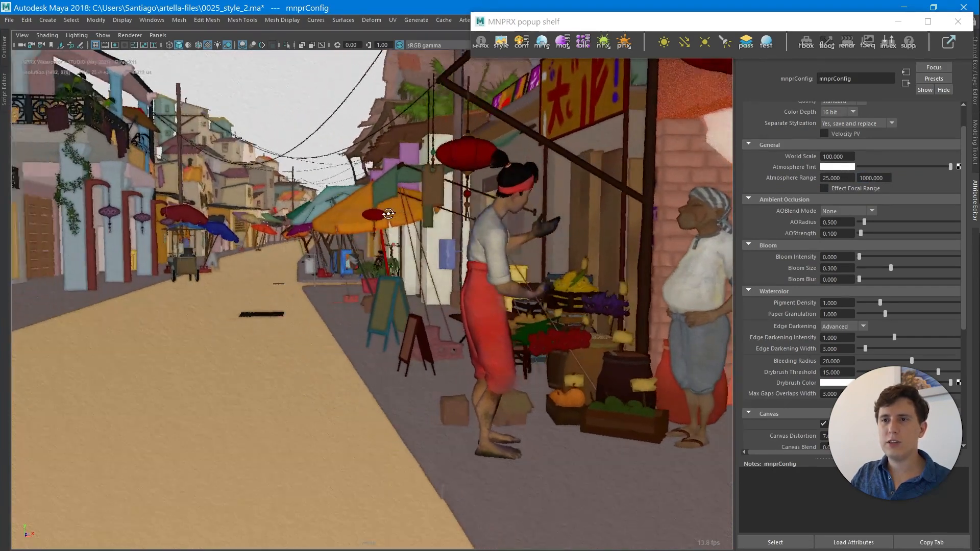
Try far values of 500, 300 and 100 for the Atmosphere Range to bring the haze closer along the street.
{"action": "middle_click_drag", "start_coordinate": [395, 214], "coordinate": [337, 213], "text": "alt"}
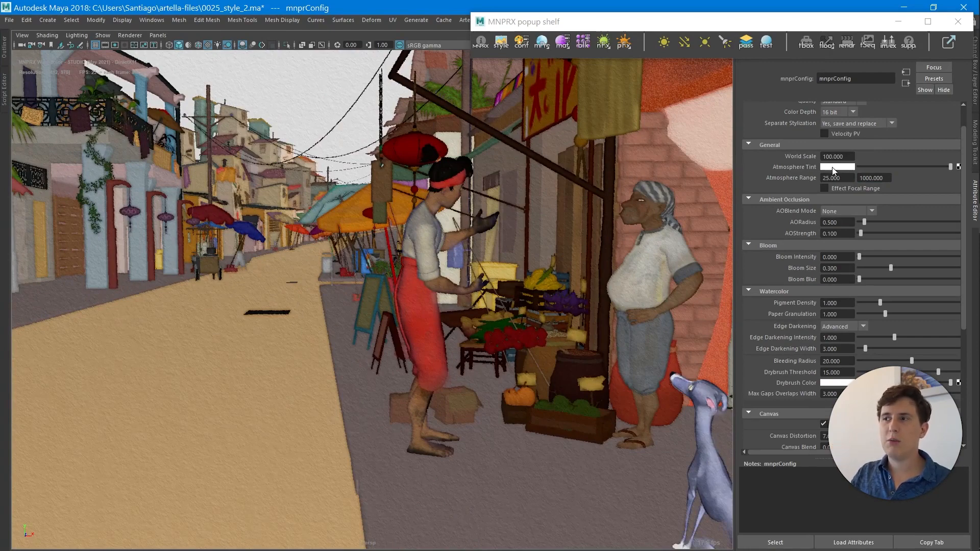
{"action": "double_click", "coordinate": [868, 177]}
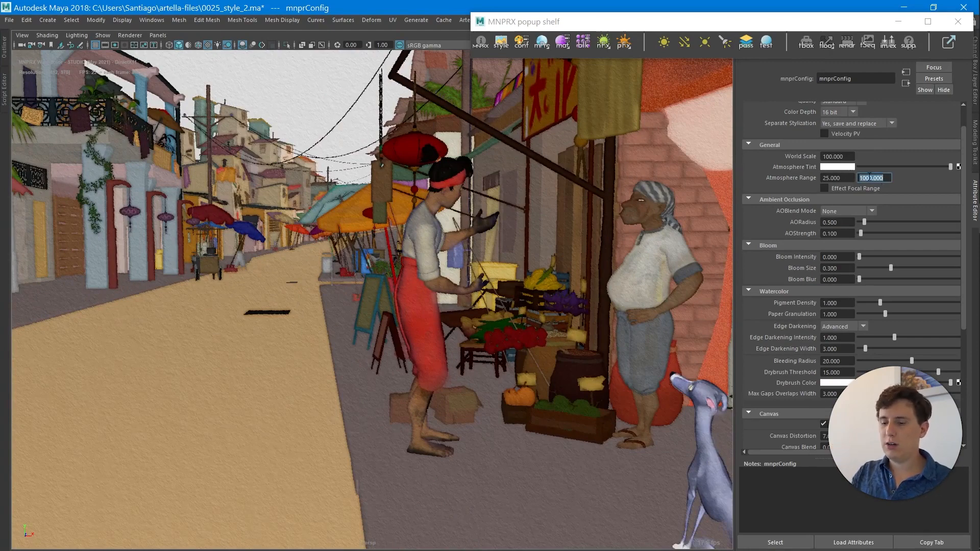
{"action": "type", "text": "500"}
{"action": "key", "text": "Return"}
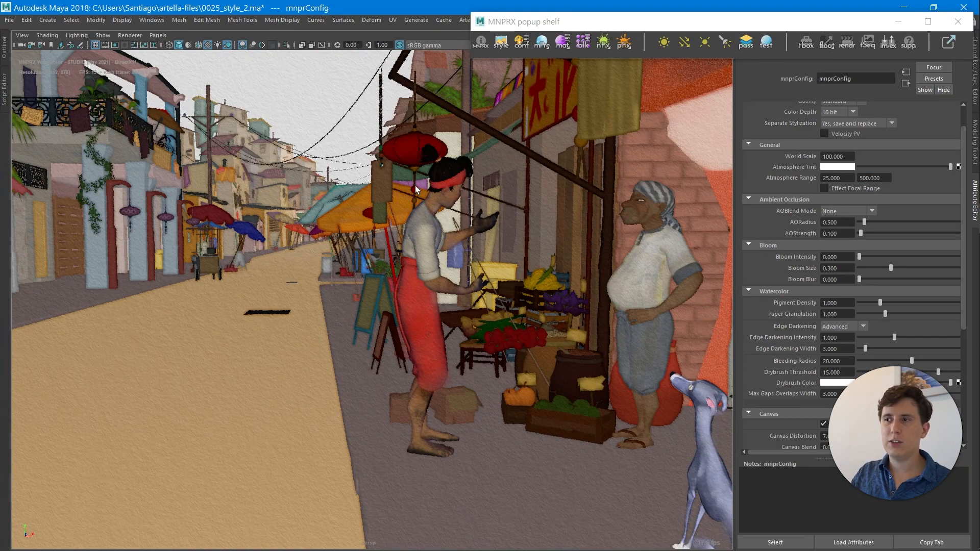
{"action": "double_click", "coordinate": [879, 178]}
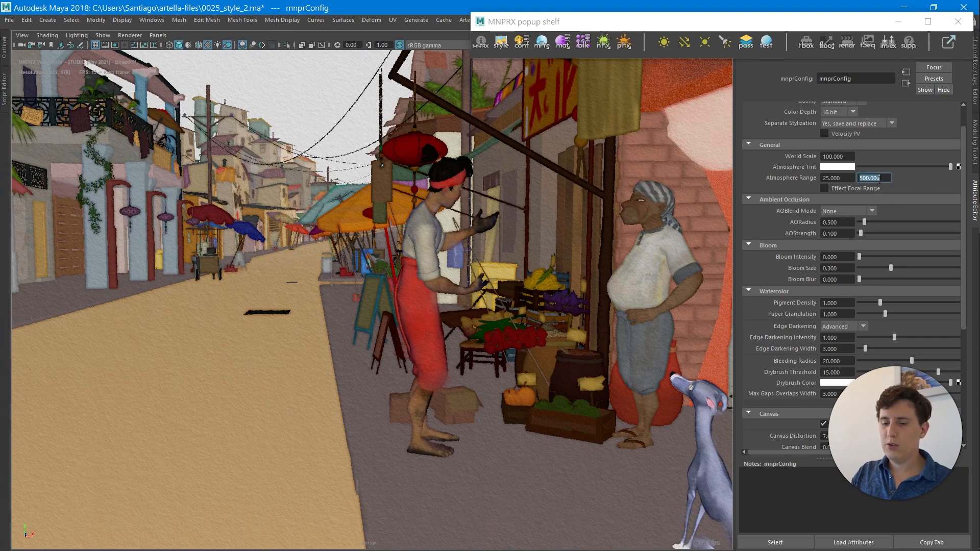
{"action": "type", "text": "300"}
{"action": "key", "text": "Return"}
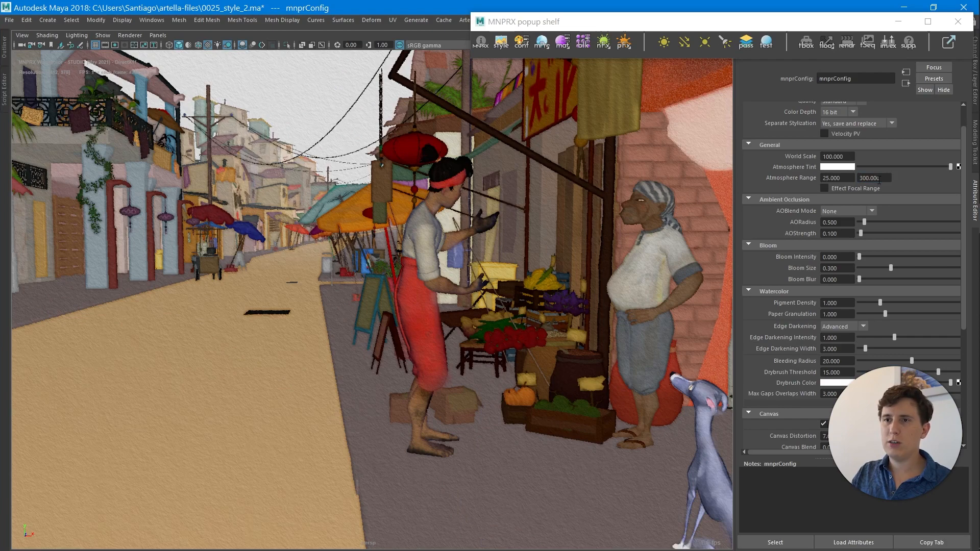
{"action": "double_click", "coordinate": [877, 178]}
{"action": "type", "text": "100"}
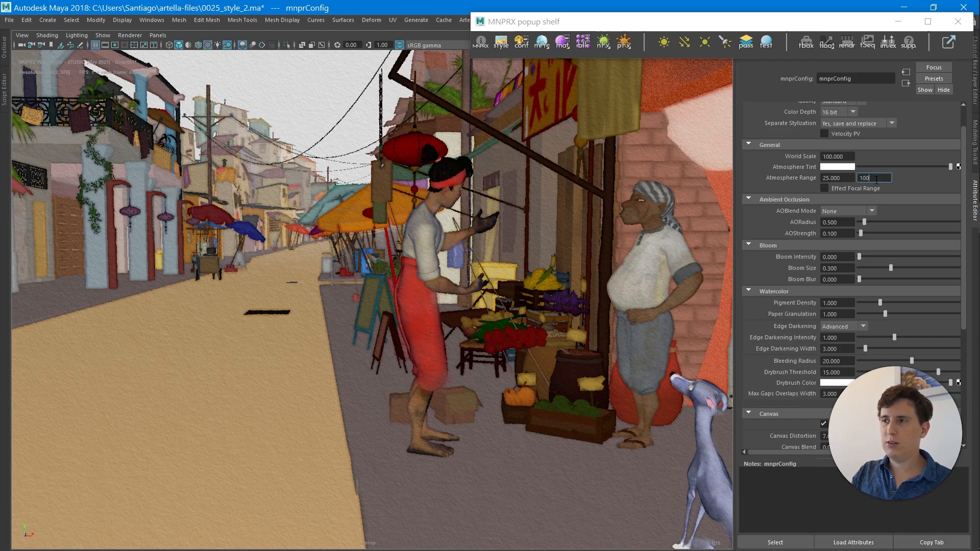
{"action": "key", "text": "Return"}
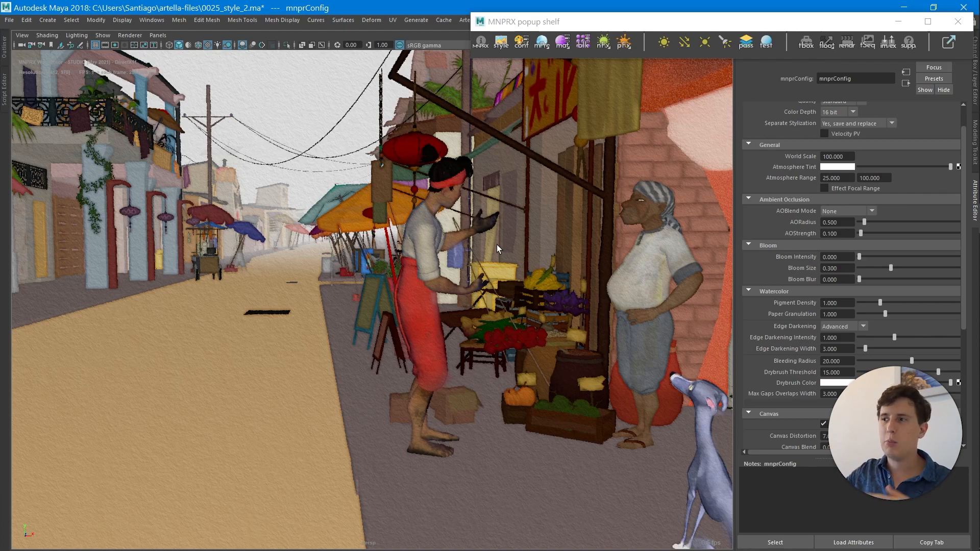
Set the far value of the Atmosphere Range to 250.
{"action": "left_click", "coordinate": [874, 178]}
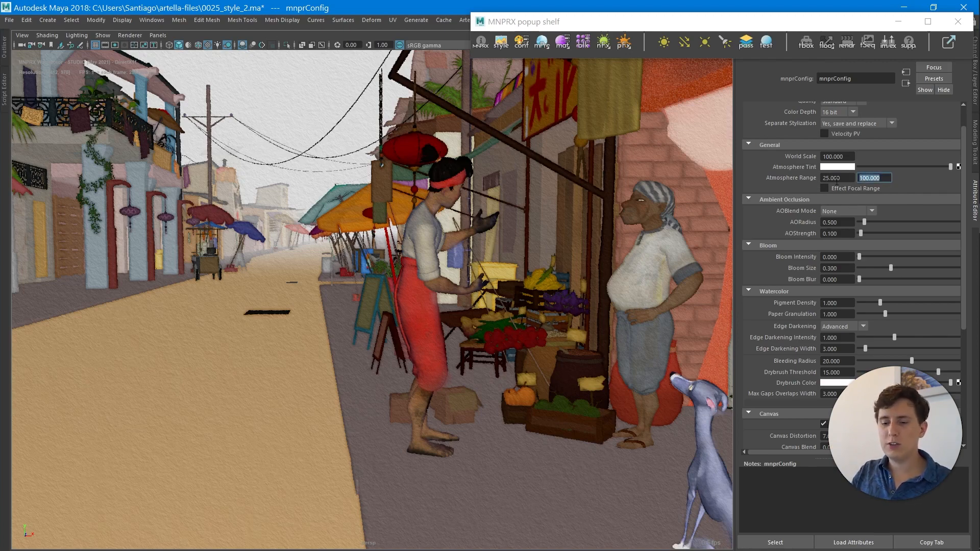
{"action": "type", "text": "2"}
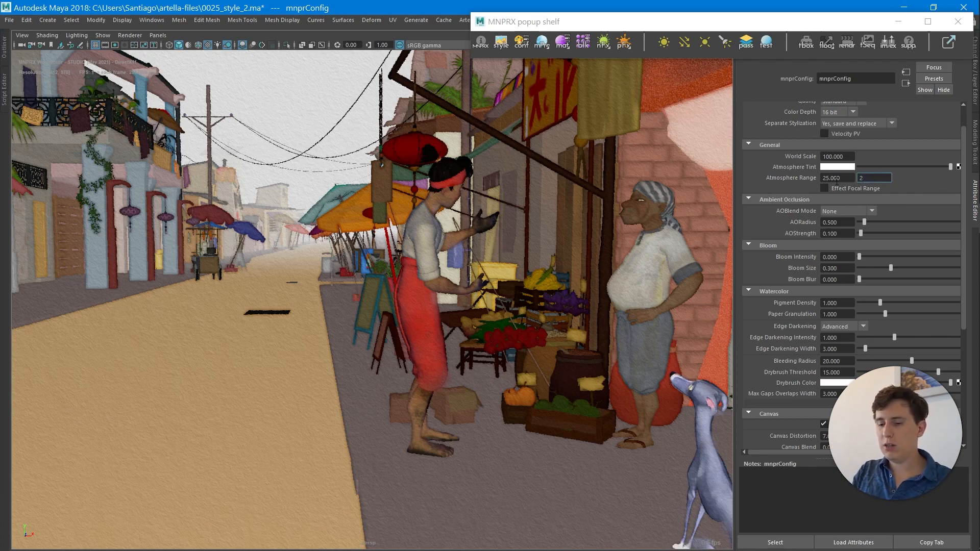
{"action": "type", "text": "50"}
{"action": "key", "text": "Return"}
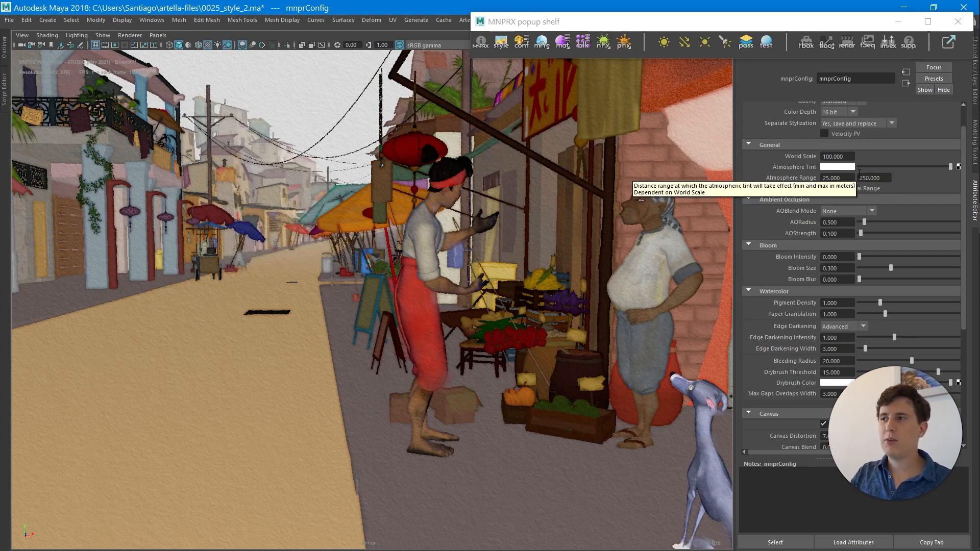
Try a saturated blue and a saturated orange Atmosphere Tint, and settle on a very pale orange with a hue of about 28.
{"action": "left_click", "coordinate": [838, 167]}
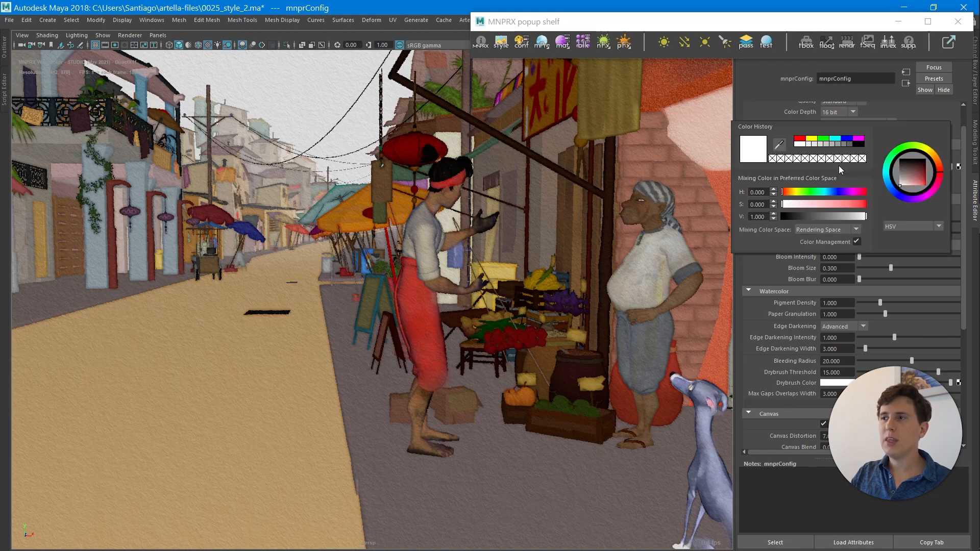
{"action": "left_click", "coordinate": [935, 159]}
{"action": "mouse_move", "coordinate": [920, 174]}
{"action": "left_mouse_down"}
{"action": "mouse_move", "coordinate": [931, 171]}
{"action": "mouse_move", "coordinate": [918, 173]}
{"action": "mouse_move", "coordinate": [927, 170]}
{"action": "mouse_move", "coordinate": [937, 188]}
{"action": "mouse_move", "coordinate": [909, 201]}
{"action": "mouse_move", "coordinate": [944, 201]}
{"action": "left_mouse_up"}
{"action": "left_click", "coordinate": [895, 194]}
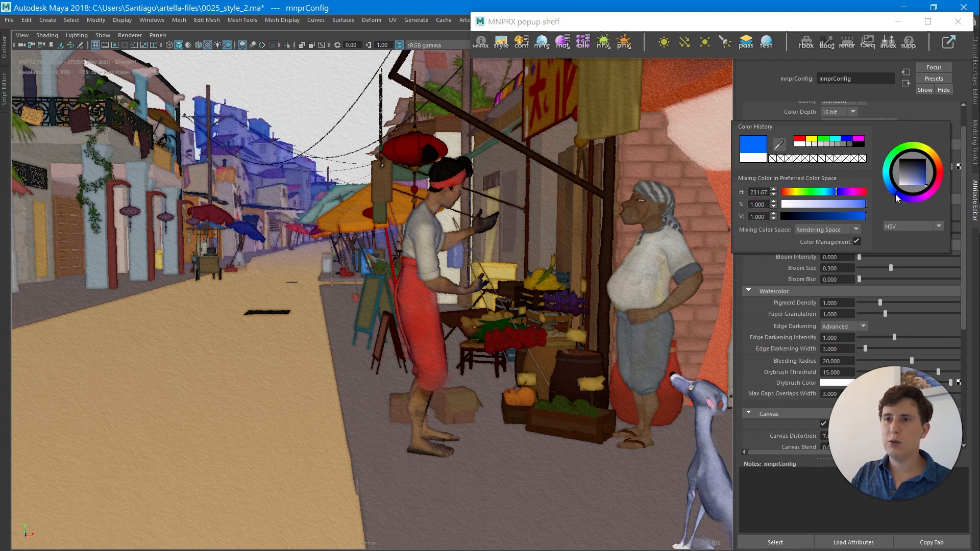
{"action": "left_click", "coordinate": [940, 163]}
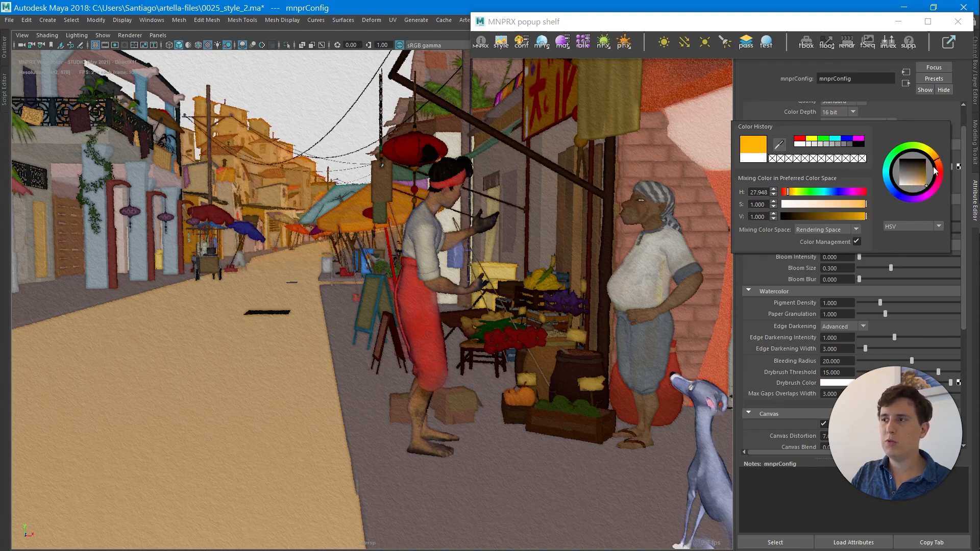
{"action": "left_click_drag", "start_coordinate": [923, 176], "coordinate": [903, 201]}
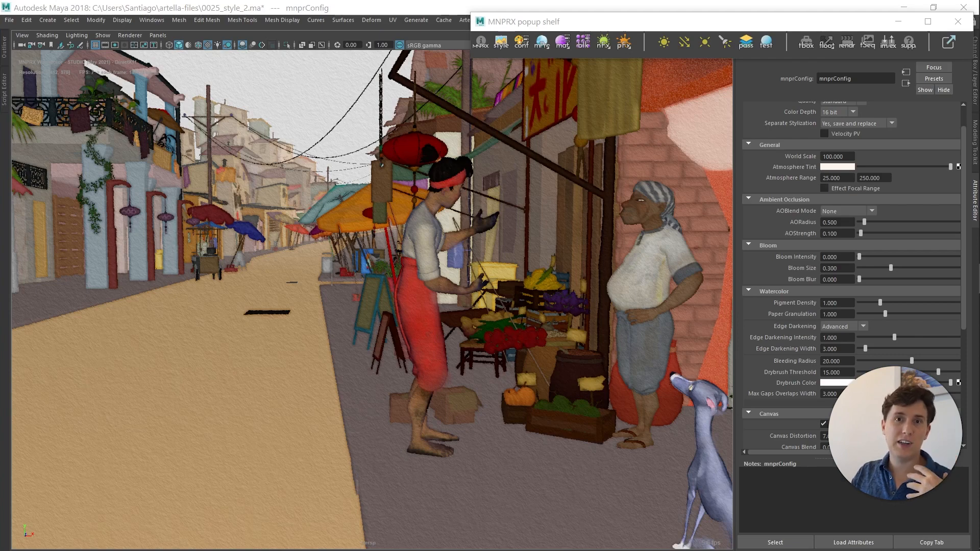
Switch to Photos to compare the reference paintings 2.jpg and 2021-07-09_7-46-23.jpg, and move the viewer off the scene.
{"action": "left_click_drag", "start_coordinate": [686, 550], "coordinate": [620, 117]}
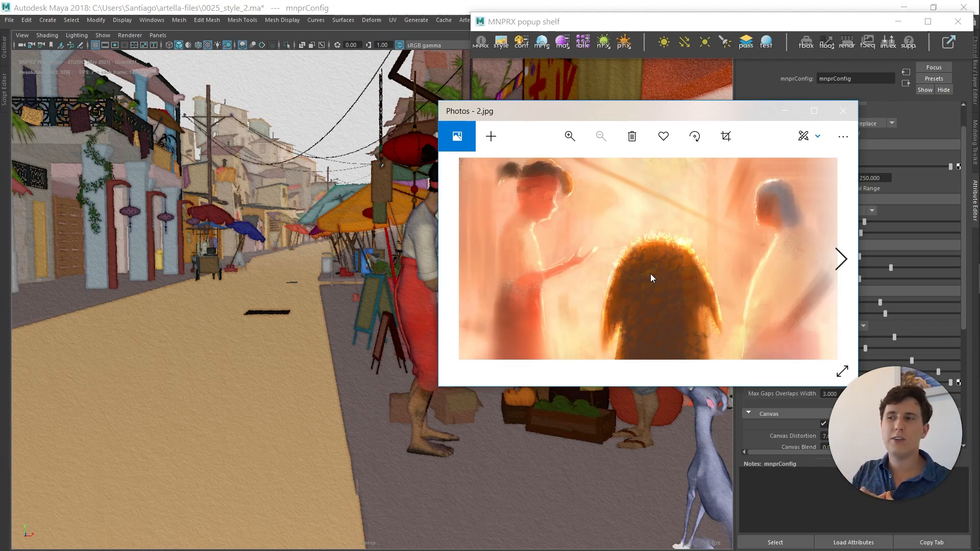
{"action": "key", "text": "Right"}
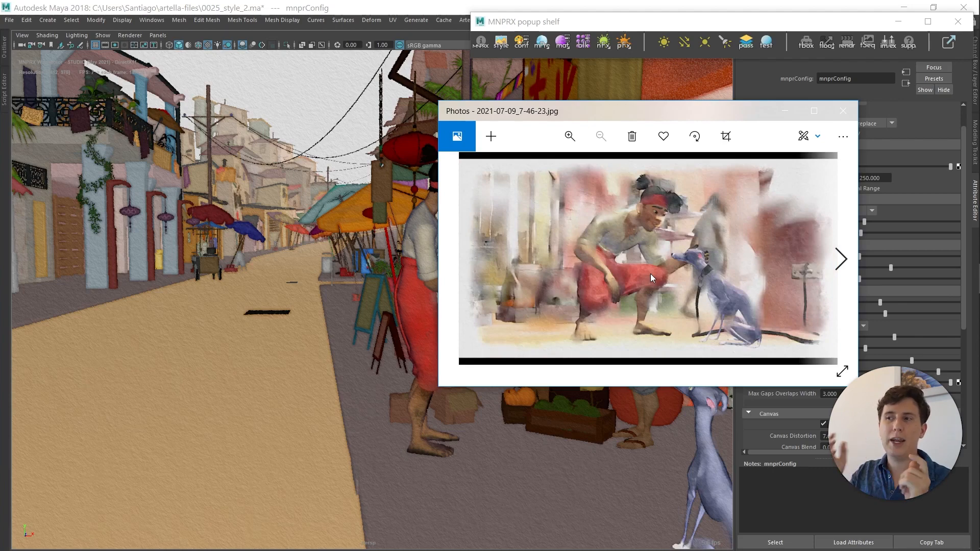
{"action": "key", "text": "Left"}
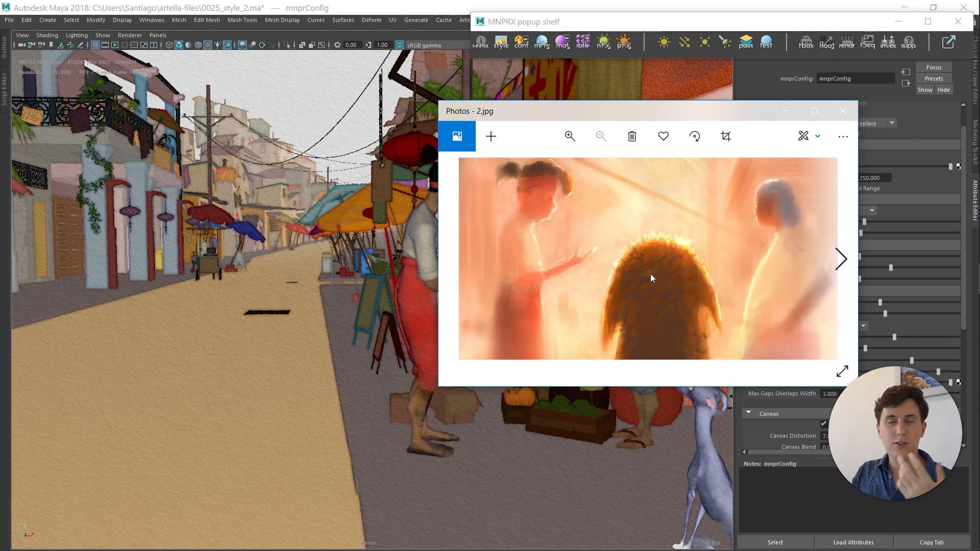
{"action": "key", "text": "Right"}
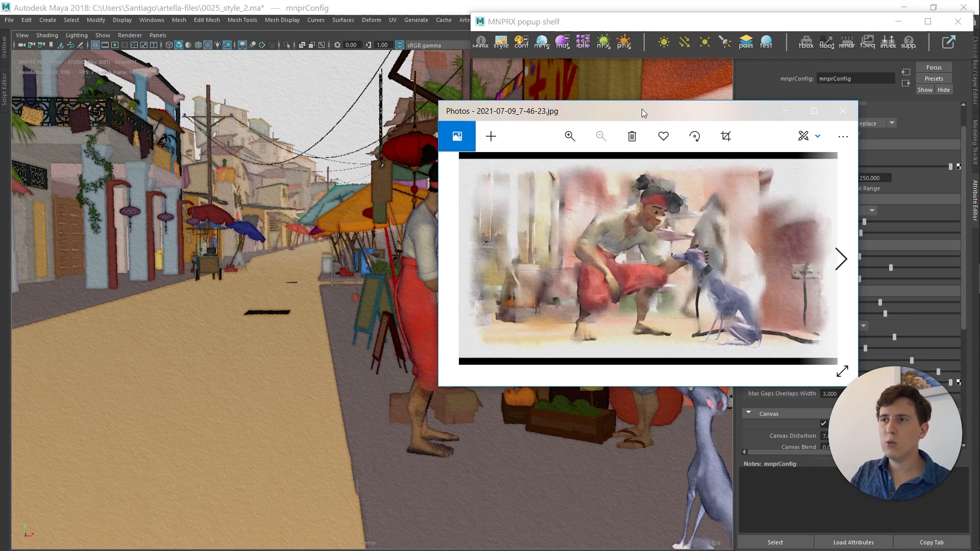
{"action": "left_click_drag", "start_coordinate": [642, 108], "coordinate": [694, 550]}
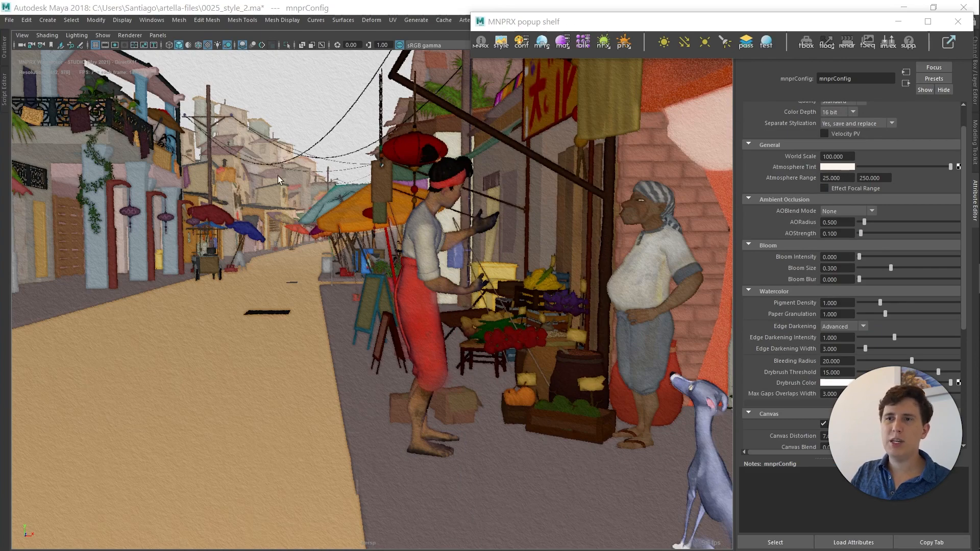
Set the near value of the Atmosphere Range to 10 with more of the street's buildings in view.
{"action": "left_click_drag", "start_coordinate": [349, 204], "coordinate": [359, 242], "text": "alt"}
{"action": "double_click", "coordinate": [837, 177]}
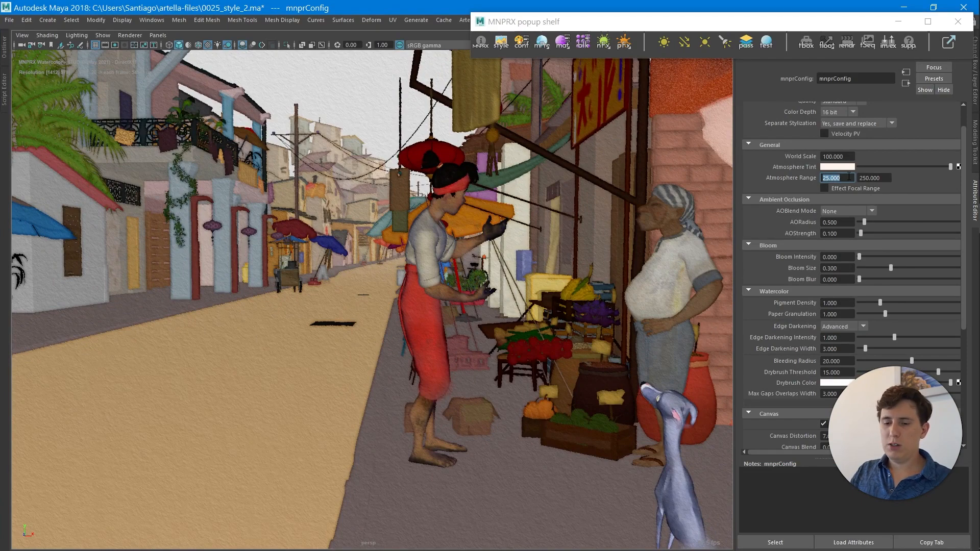
{"action": "type", "text": "10"}
{"action": "key", "text": "Return"}
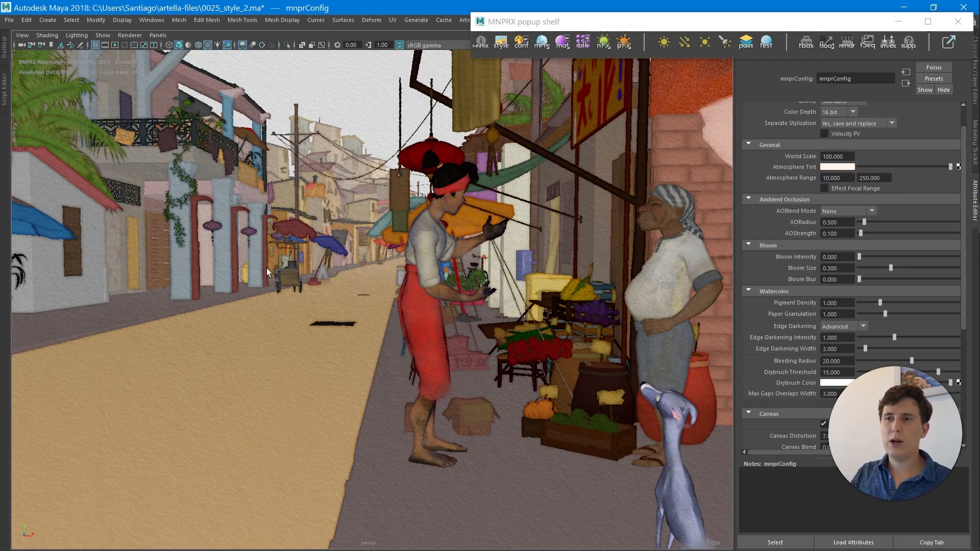
Try far values of 200 and 150 for the Atmosphere Range.
{"action": "double_click", "coordinate": [860, 179]}
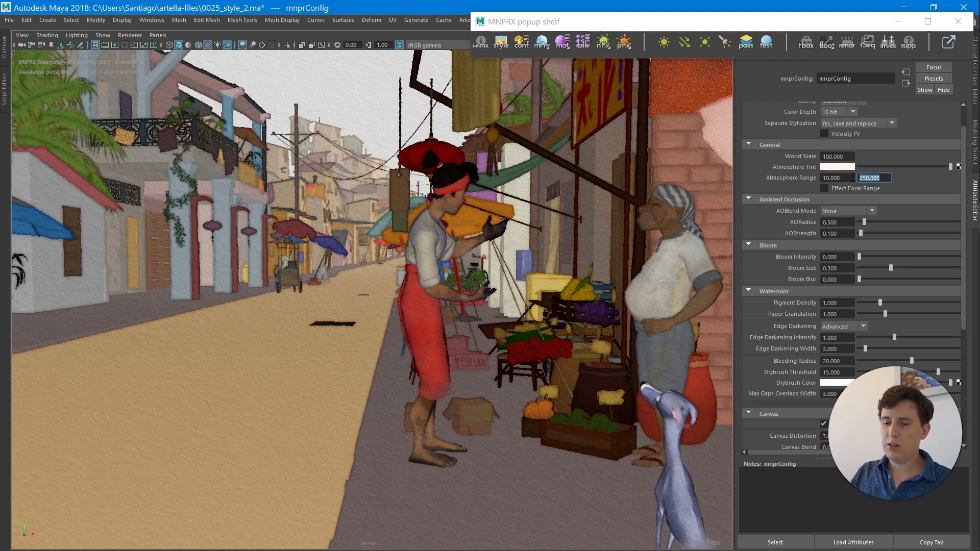
{"action": "type", "text": "200"}
{"action": "key", "text": "Return"}
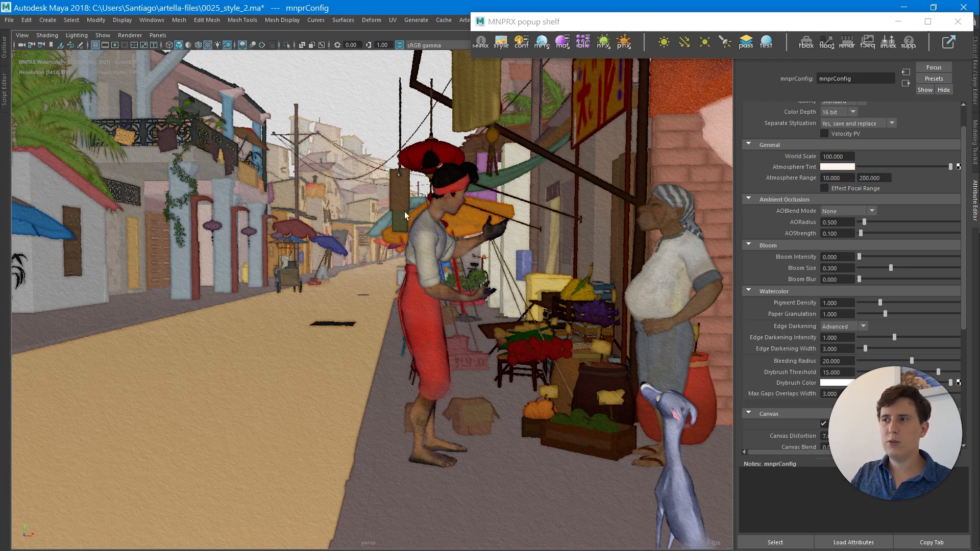
{"action": "double_click", "coordinate": [875, 178]}
{"action": "type", "text": "150"}
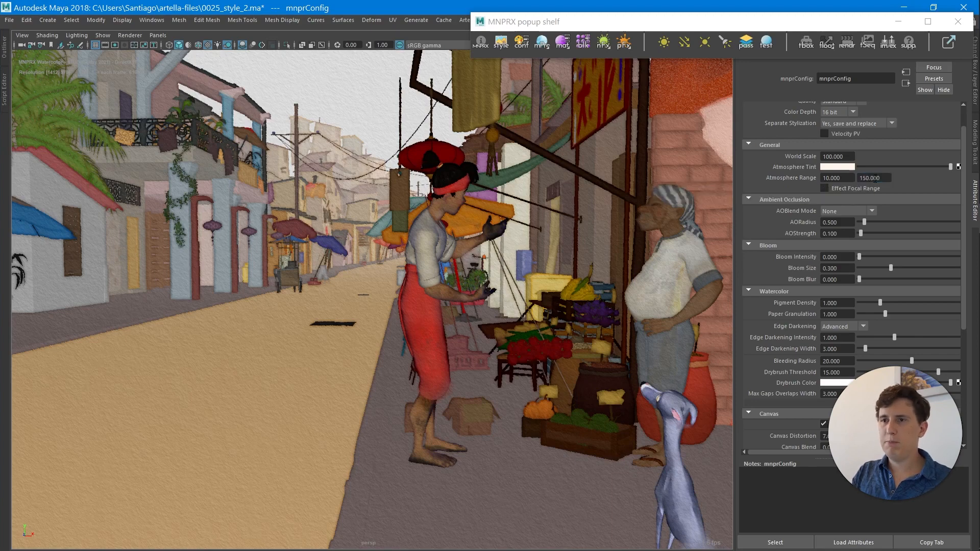
{"action": "key", "text": "Return"}
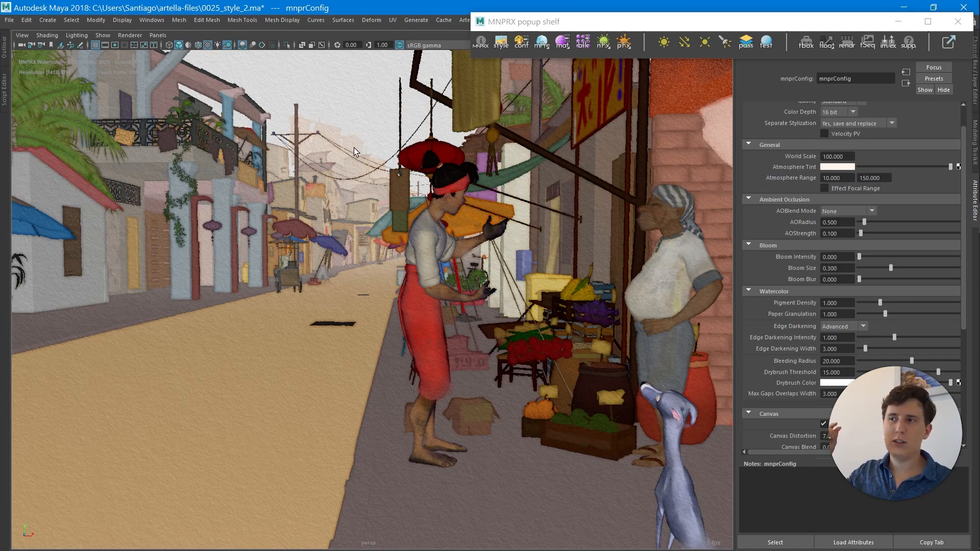
Fine-tune the pale orange Atmosphere Tint to a saturation of about 0.115 and close the color chooser.
{"action": "left_click", "coordinate": [851, 166]}
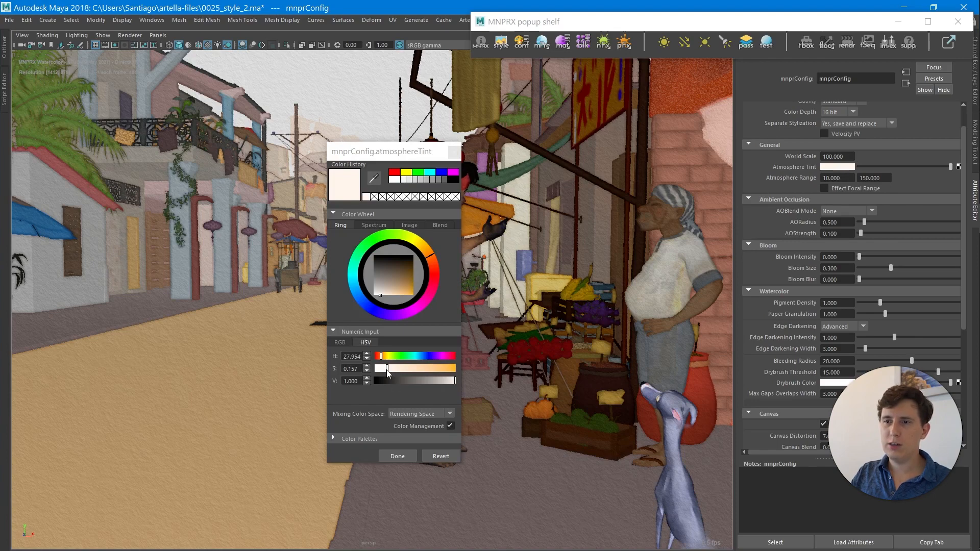
{"action": "left_click_drag", "start_coordinate": [387, 372], "coordinate": [381, 371]}
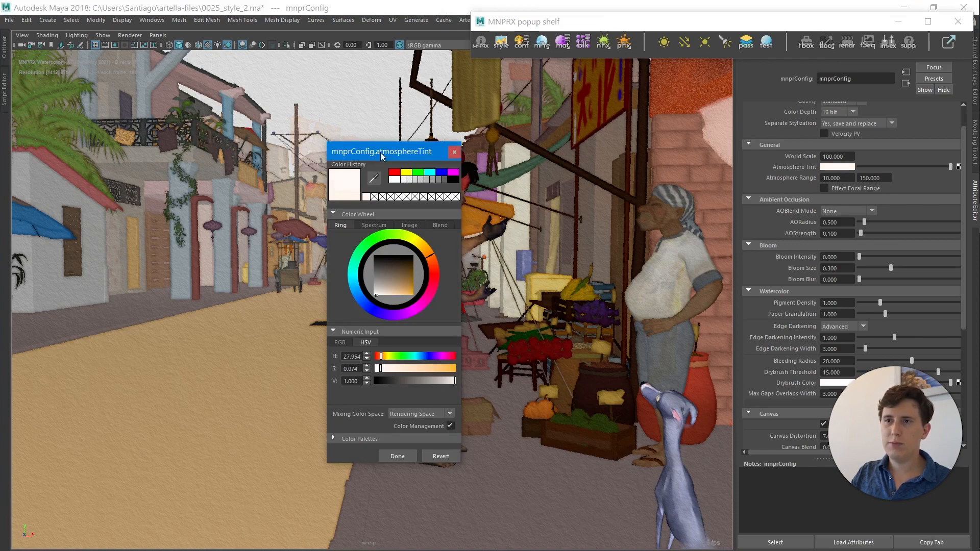
{"action": "left_click_drag", "start_coordinate": [382, 156], "coordinate": [508, 153]}
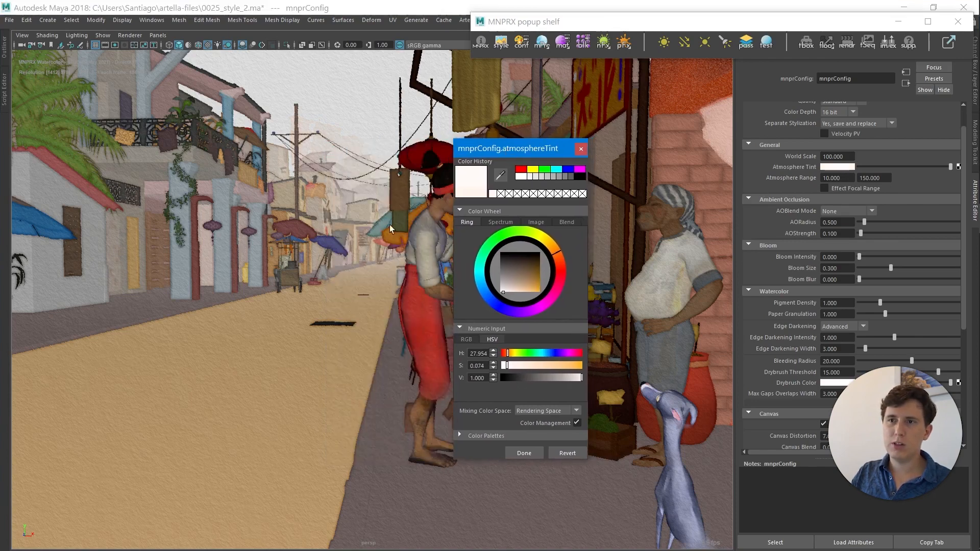
{"action": "left_click_drag", "start_coordinate": [508, 366], "coordinate": [513, 366]}
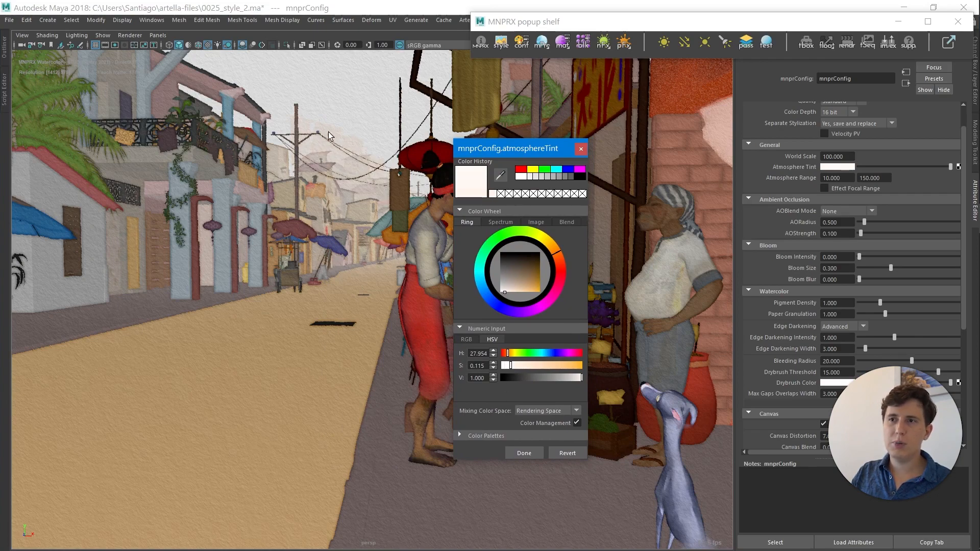
{"action": "left_click", "coordinate": [581, 148]}
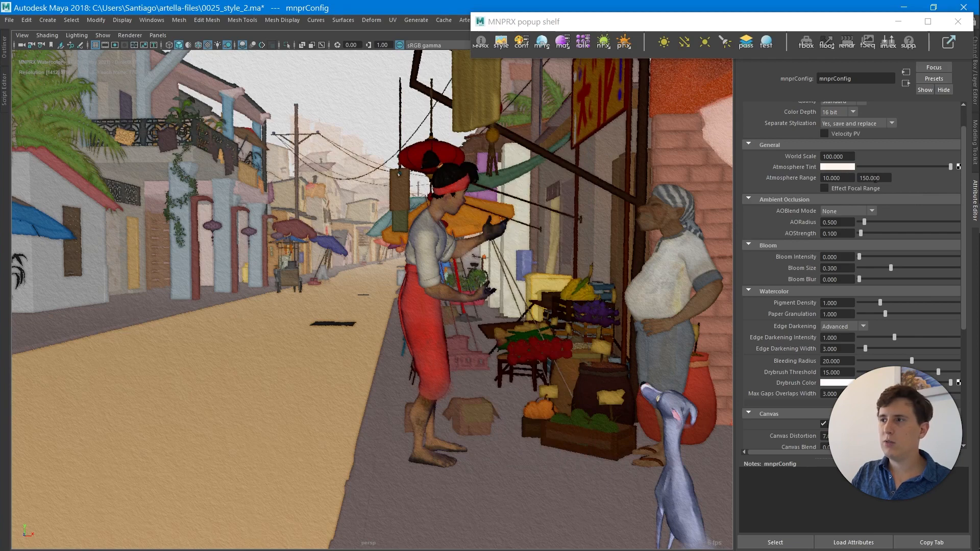
Set the far value of the Atmosphere Range to 170.
{"action": "double_click", "coordinate": [874, 179]}
{"action": "type", "text": "17"}
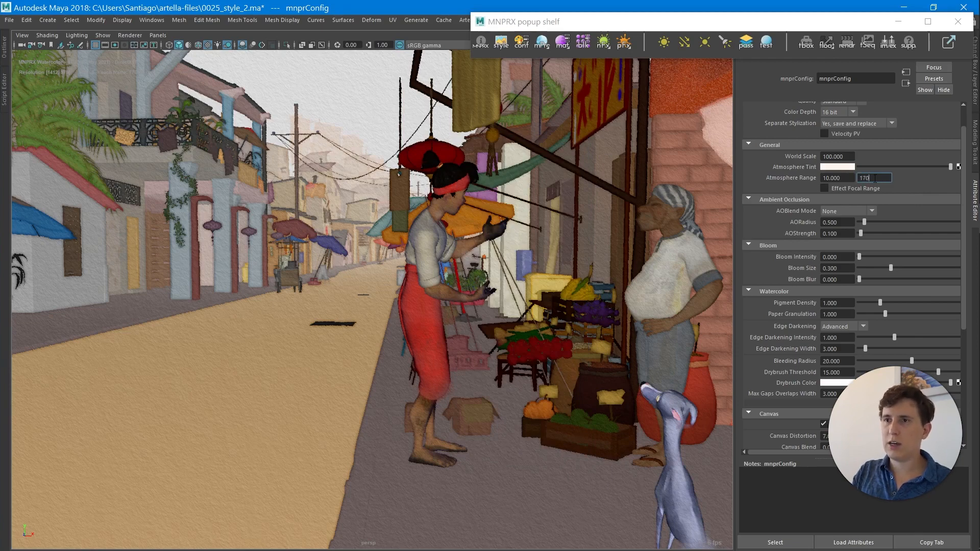
{"action": "type", "text": "0"}
{"action": "key", "text": "Return"}
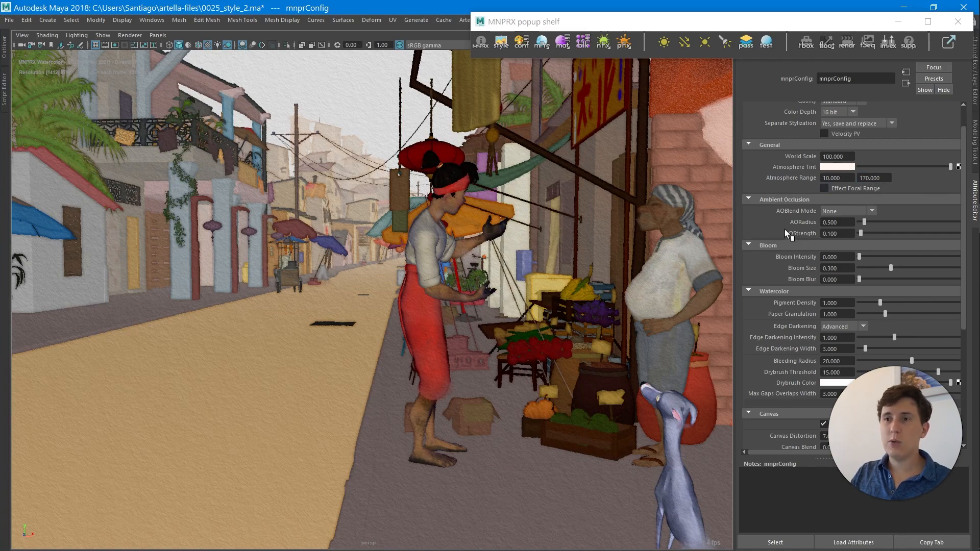
Try the Style-specific ambient occlusion blend mode, and set AOBlend Mode to Multiply.
{"action": "left_click", "coordinate": [847, 210]}
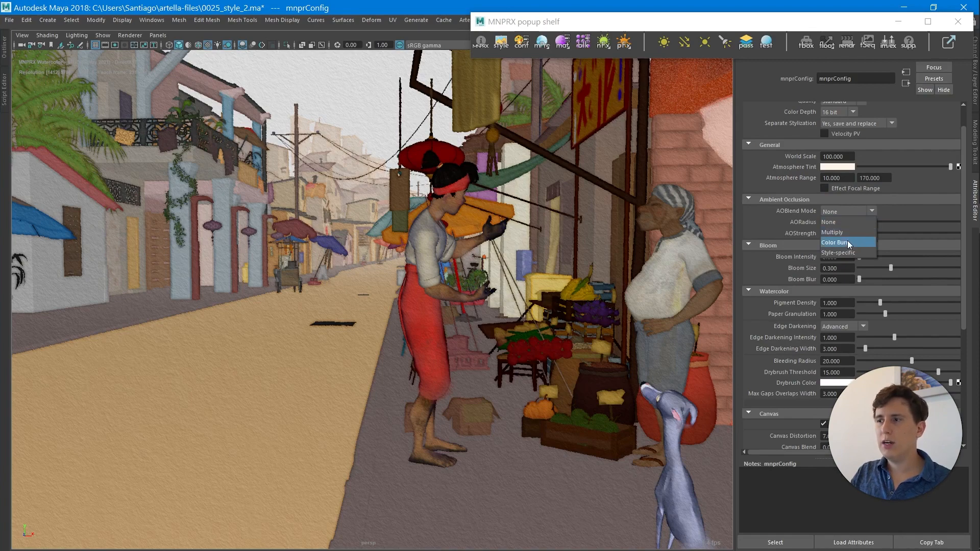
{"action": "left_click", "coordinate": [849, 254]}
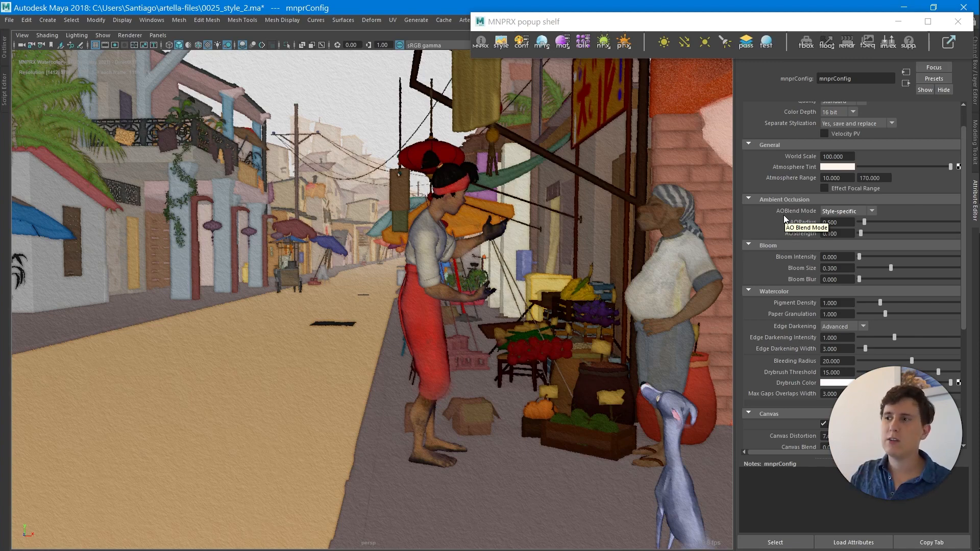
{"action": "left_click", "coordinate": [865, 213]}
{"action": "left_click", "coordinate": [856, 229]}
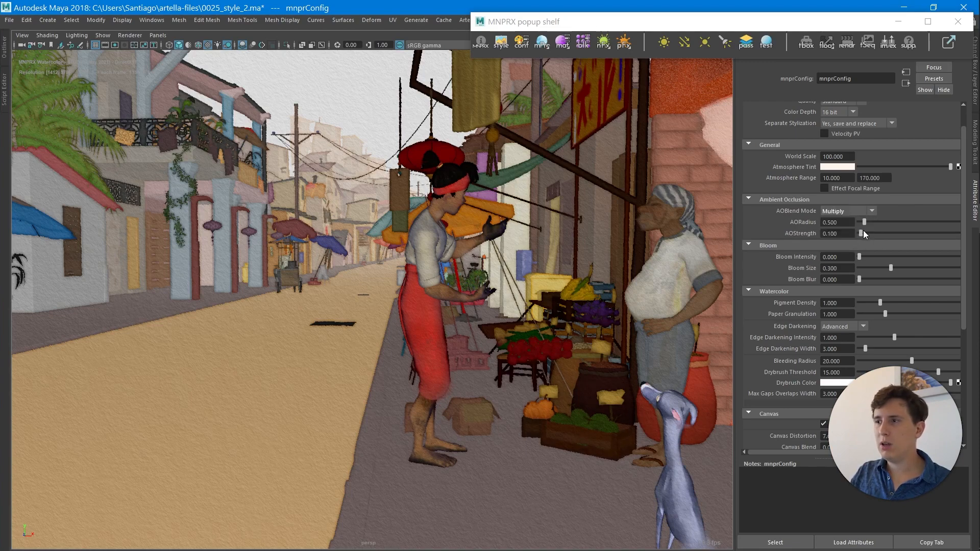
Raise the AOStrength to 1.860 and set the AOBlend Mode to Style-specific.
{"action": "left_click_drag", "start_coordinate": [863, 234], "coordinate": [902, 234]}
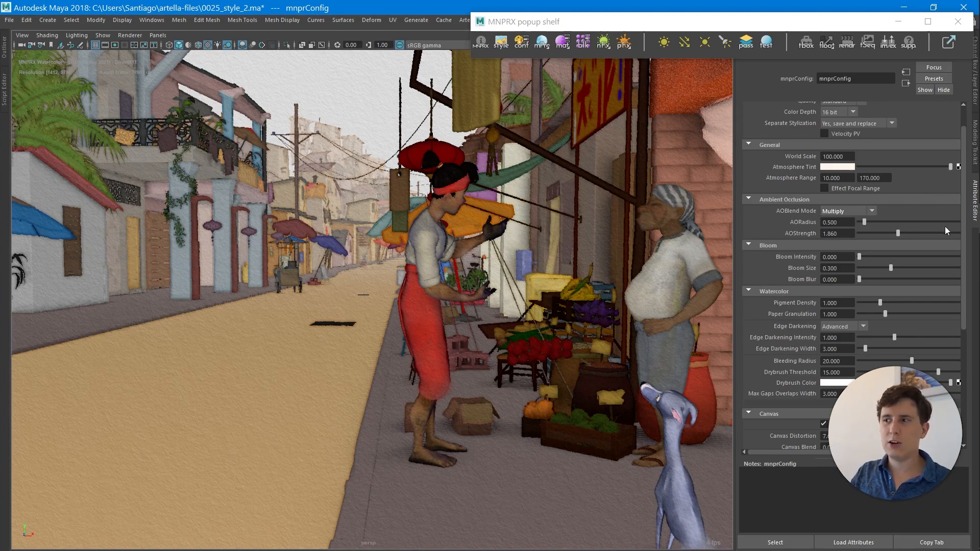
{"action": "left_click", "coordinate": [843, 213]}
{"action": "left_click", "coordinate": [842, 253]}
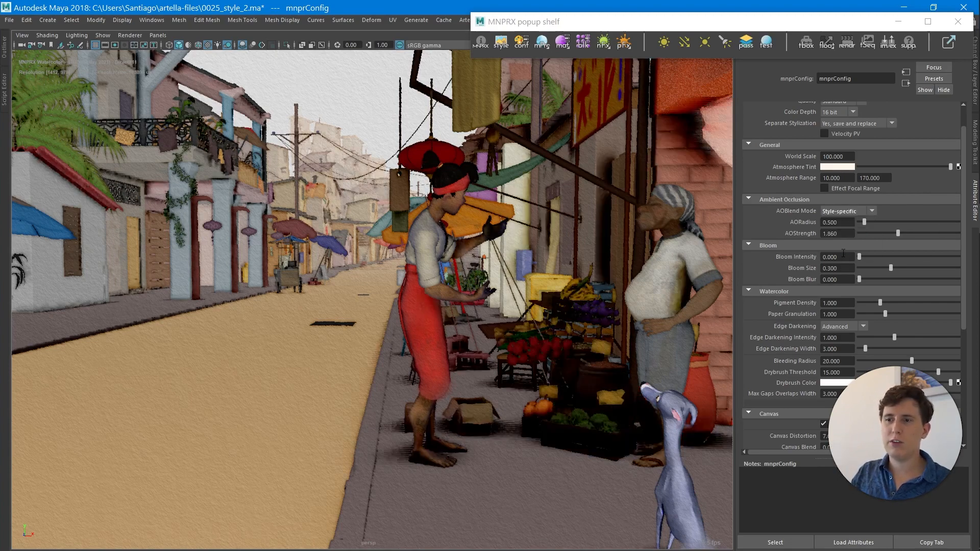
Try AOStrength values of 0.448 and 0.984, and magnify the screen briefly.
{"action": "left_click_drag", "start_coordinate": [897, 233], "coordinate": [869, 234]}
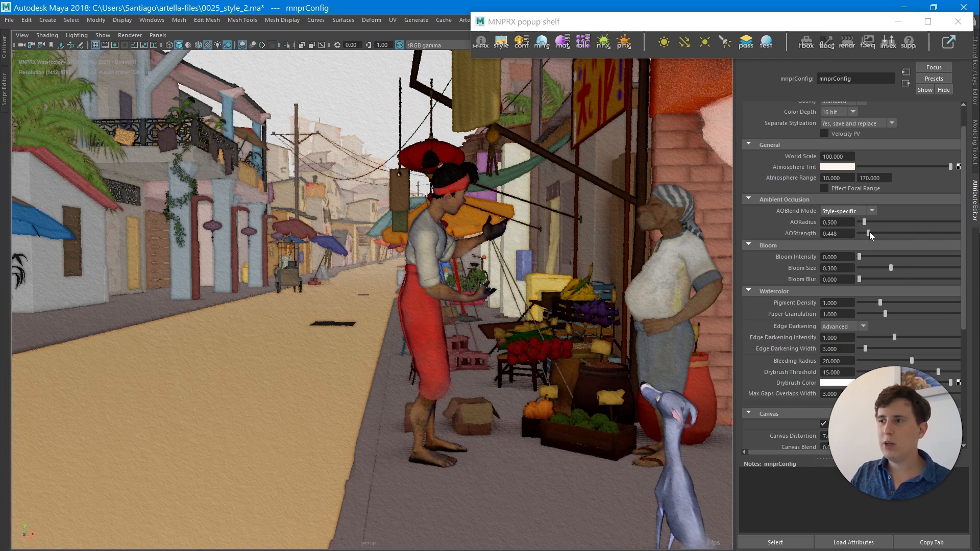
{"action": "left_click_drag", "start_coordinate": [869, 233], "coordinate": [880, 233]}
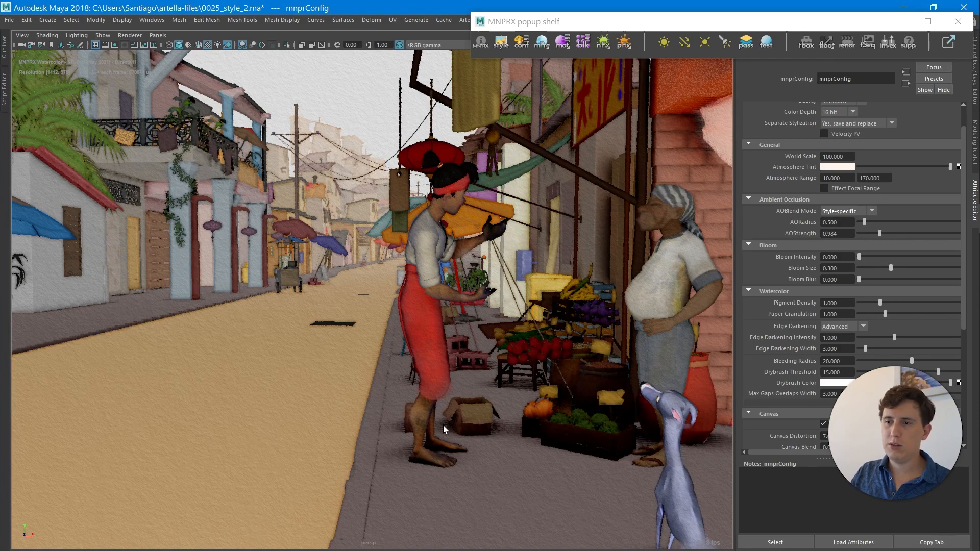
{"action": "key", "text": "super+plus"}
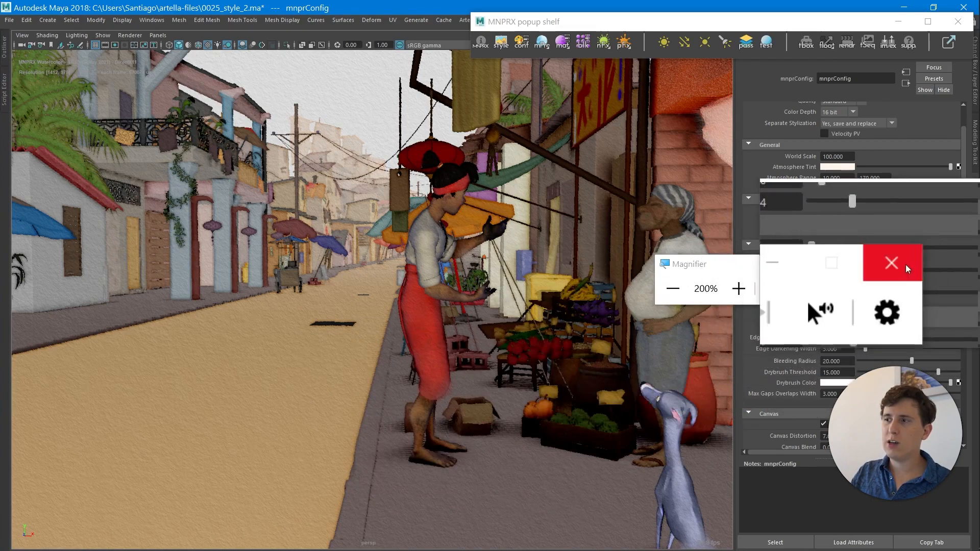
{"action": "left_click", "coordinate": [899, 264]}
Try the TAA engine quality and inspect the rendered scene under magnification.
{"action": "scroll", "coordinate": [791, 179], "scroll_direction": "up", "scroll_amount": 1}
{"action": "left_click", "coordinate": [862, 131]}
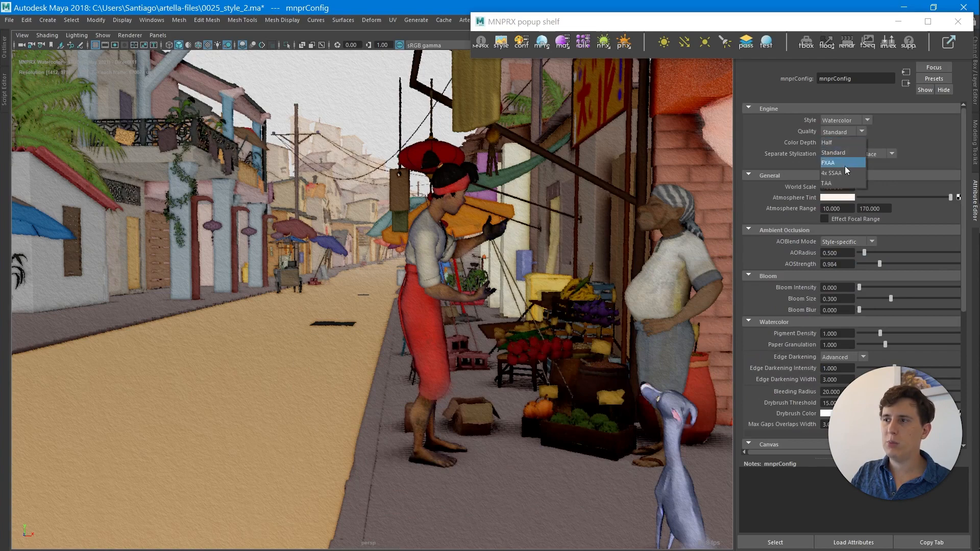
{"action": "left_click", "coordinate": [843, 183]}
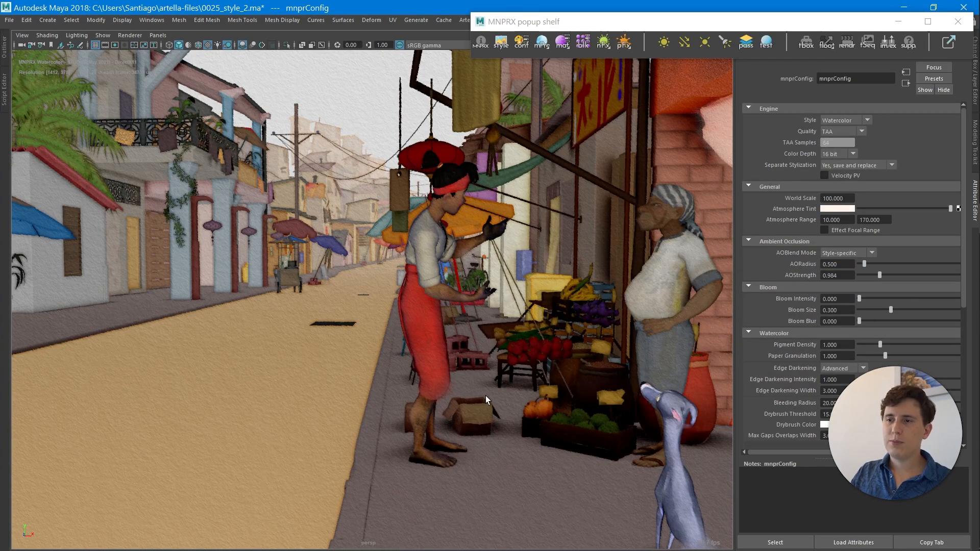
{"action": "key", "text": "super+plus"}
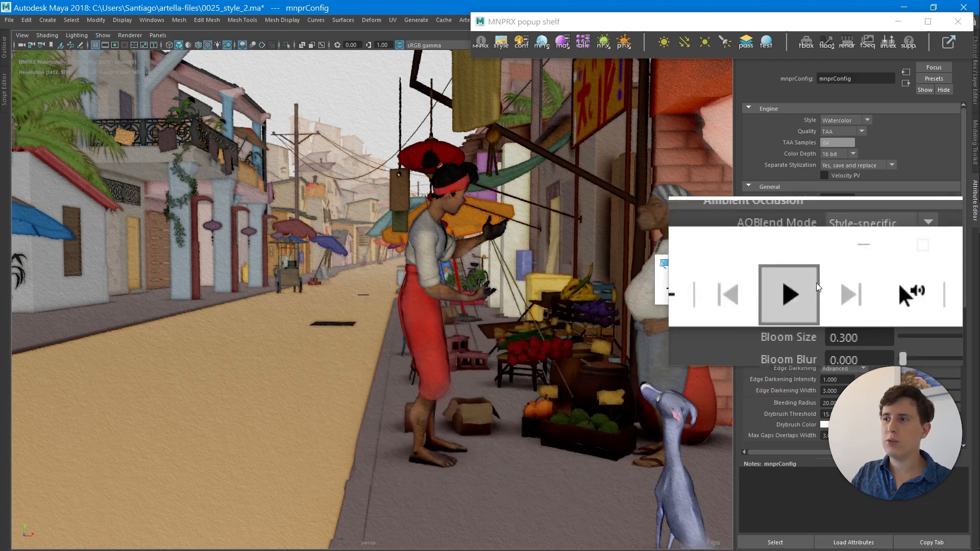
{"action": "left_click", "coordinate": [899, 264]}
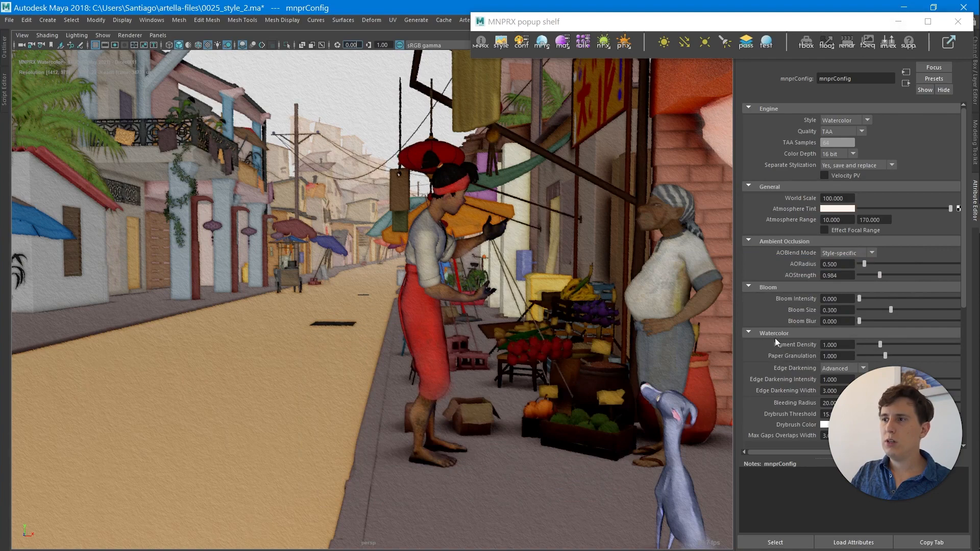
Reduce the AORadius to 0.156 and the AOStrength to 0.326.
{"action": "mouse_move", "coordinate": [879, 275]}
{"action": "left_mouse_down"}
{"action": "mouse_move", "coordinate": [859, 261]}
{"action": "mouse_move", "coordinate": [873, 263]}
{"action": "mouse_move", "coordinate": [859, 263]}
{"action": "mouse_move", "coordinate": [866, 274]}
{"action": "left_mouse_up"}
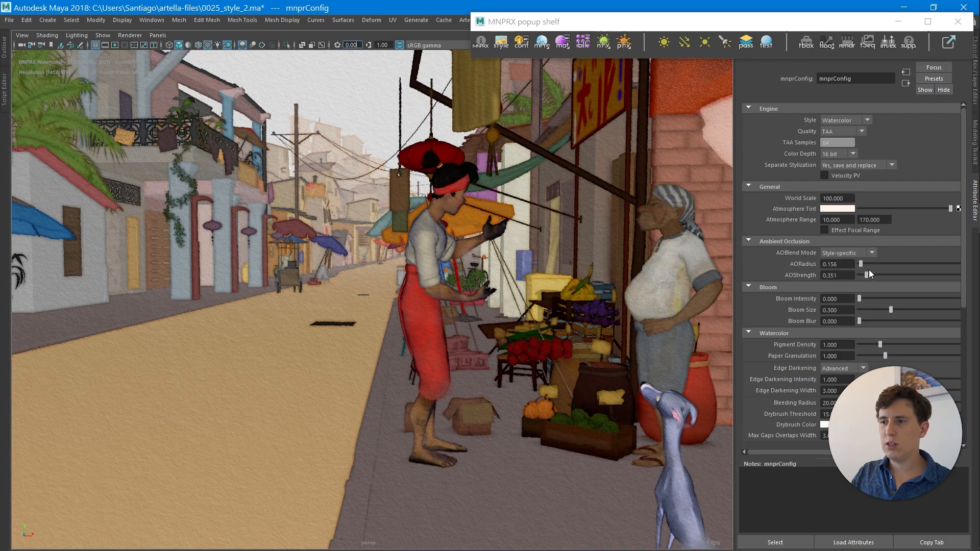
{"action": "left_click_drag", "start_coordinate": [871, 272], "coordinate": [866, 275]}
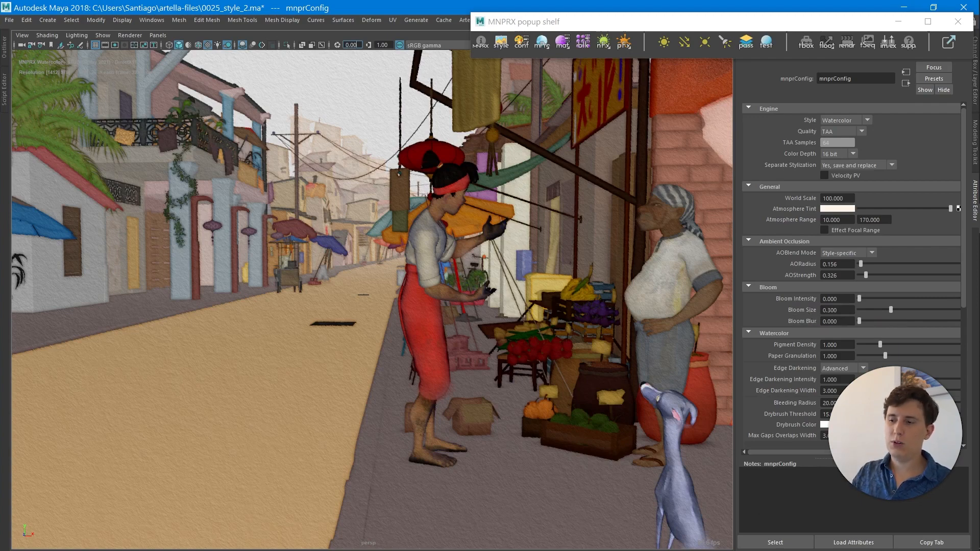
Bring the painted reference image of the woman and the dog into view, and put it away again.
{"action": "left_click_drag", "start_coordinate": [734, 550], "coordinate": [700, 201]}
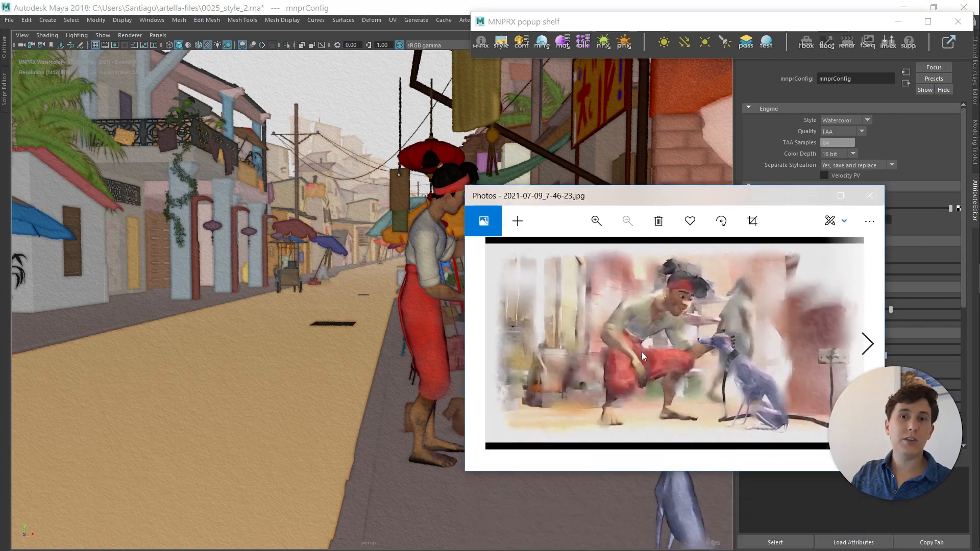
{"action": "left_click_drag", "start_coordinate": [692, 200], "coordinate": [696, 550]}
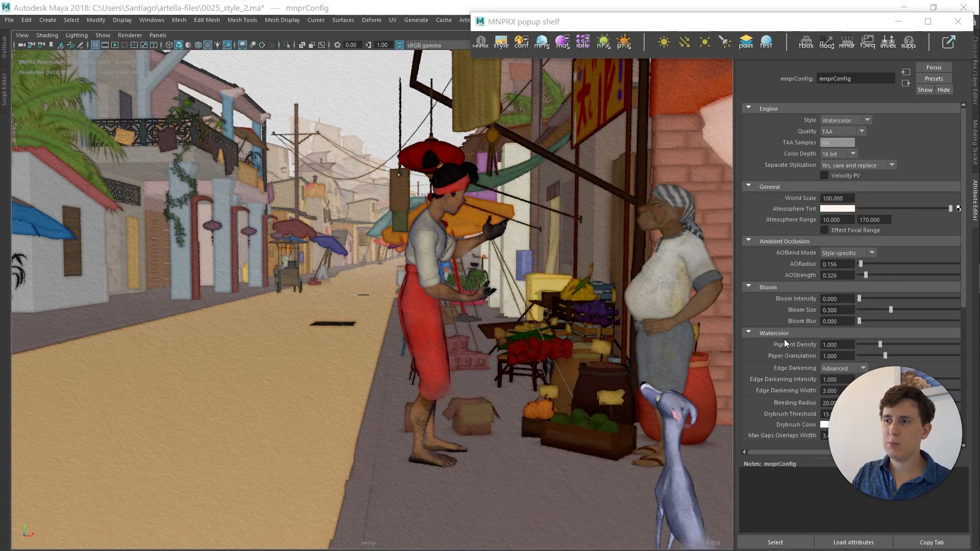
Open the online MNPRX documentation in the browser and go to its Configuration page under Styles.
{"action": "scroll", "coordinate": [783, 337], "scroll_direction": "down", "scroll_amount": 3}
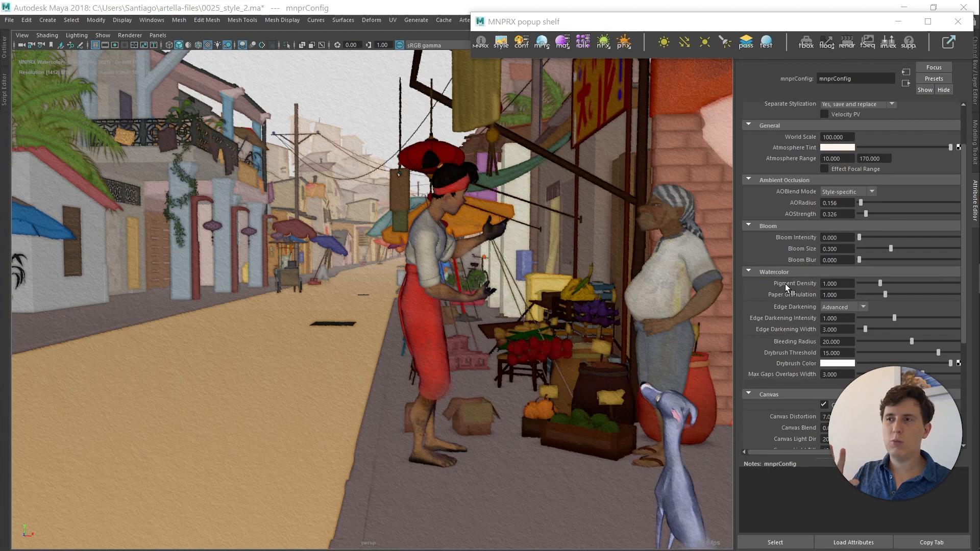
{"action": "scroll", "coordinate": [795, 290], "scroll_direction": "down", "scroll_amount": 2}
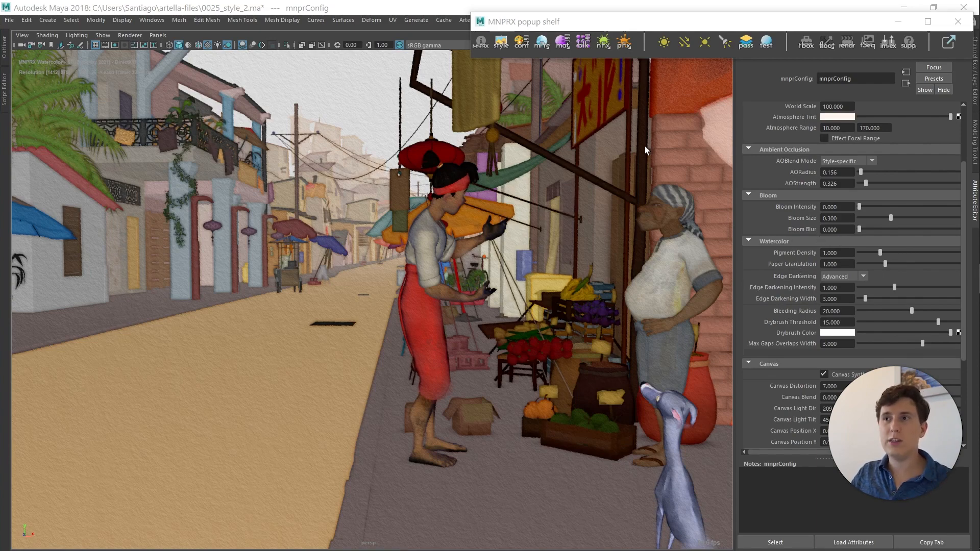
{"action": "left_click", "coordinate": [483, 44]}
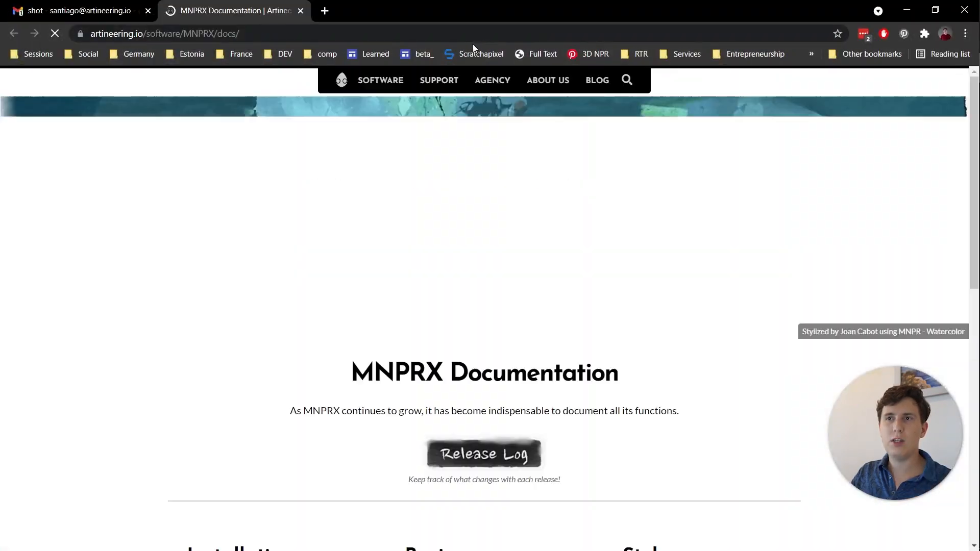
{"action": "scroll", "coordinate": [446, 343], "scroll_direction": "down", "scroll_amount": 6}
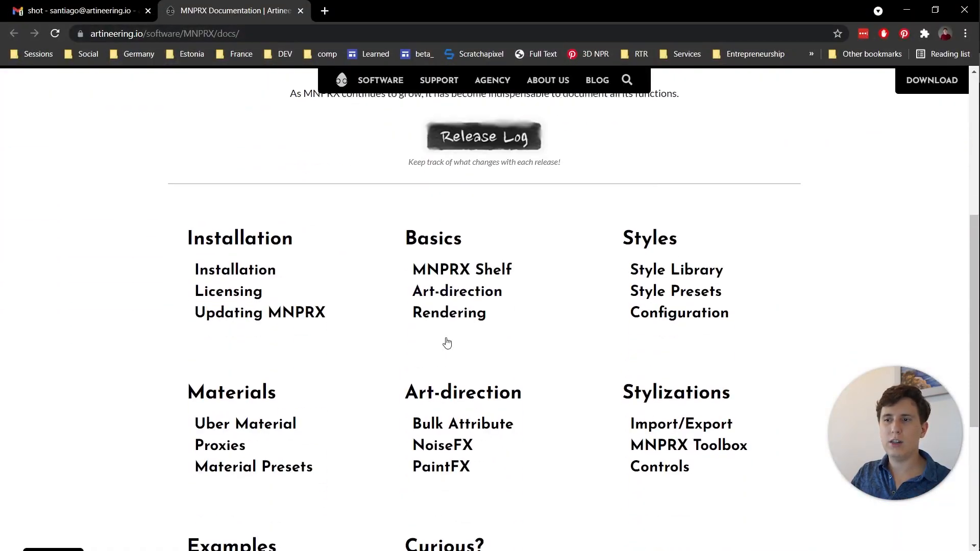
{"action": "scroll", "coordinate": [388, 284], "scroll_direction": "down", "scroll_amount": 1}
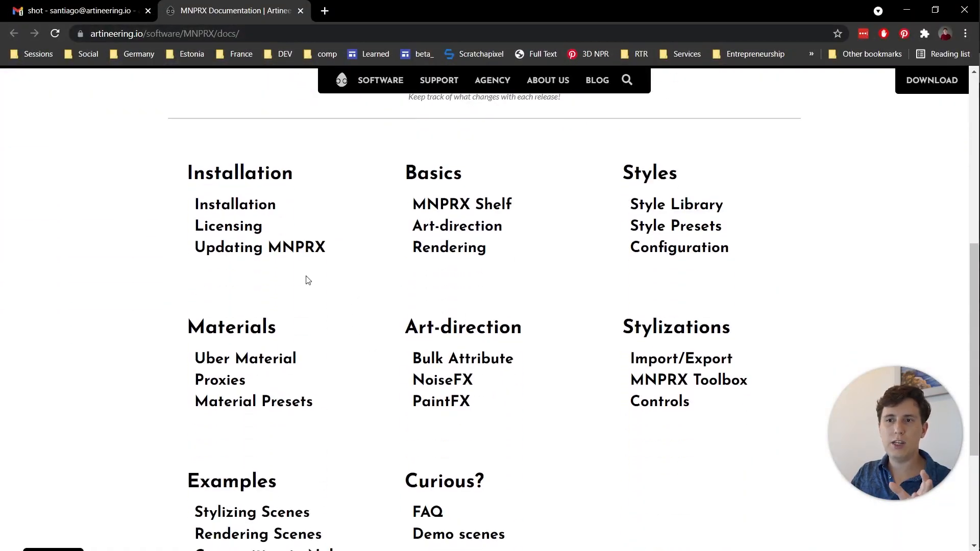
{"action": "left_click", "coordinate": [689, 250]}
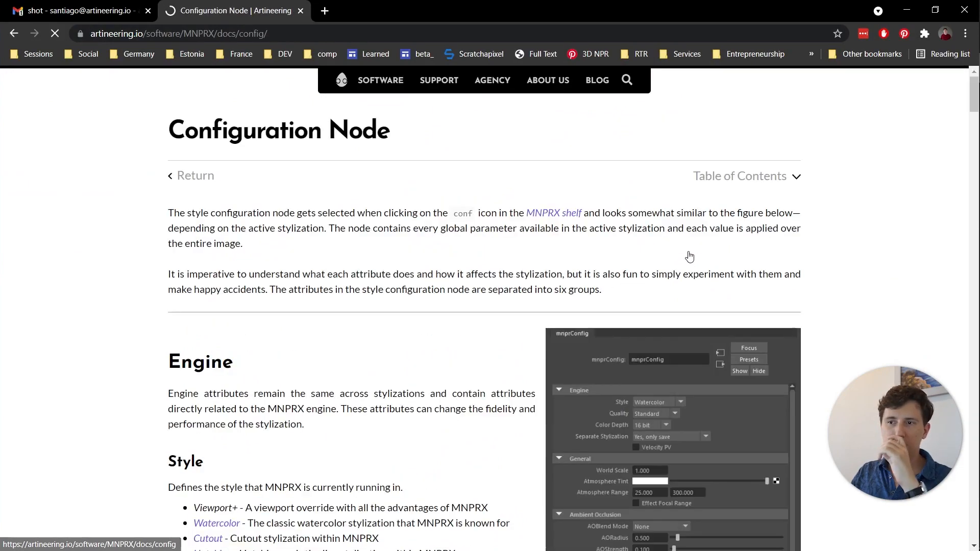
Skim the Configuration Node page through its engine, ambient occlusion and canvas sections, and find the Style Attributes section.
{"action": "scroll", "coordinate": [566, 323], "scroll_direction": "down", "scroll_amount": 4}
{"action": "scroll", "coordinate": [565, 323], "scroll_direction": "down", "scroll_amount": 15}
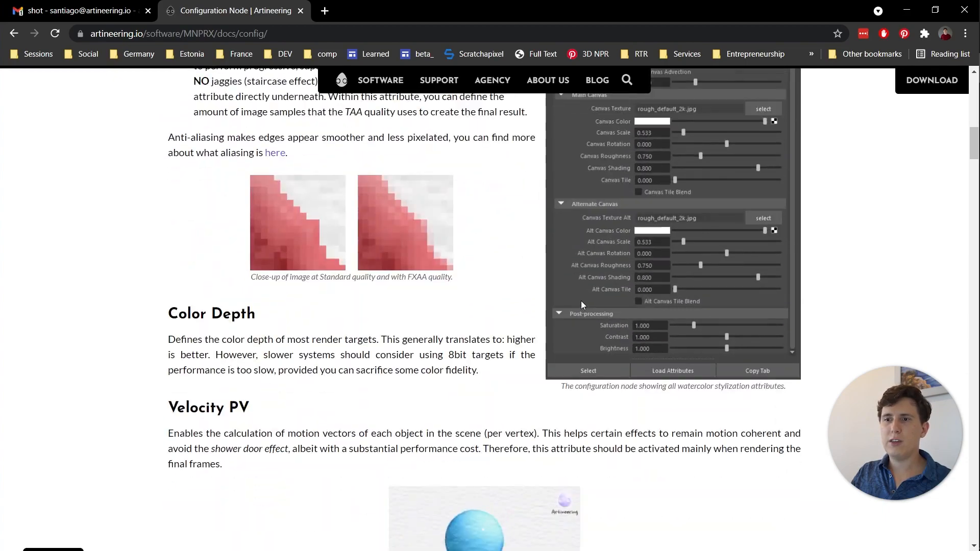
{"action": "scroll", "coordinate": [587, 294], "scroll_direction": "down", "scroll_amount": 20}
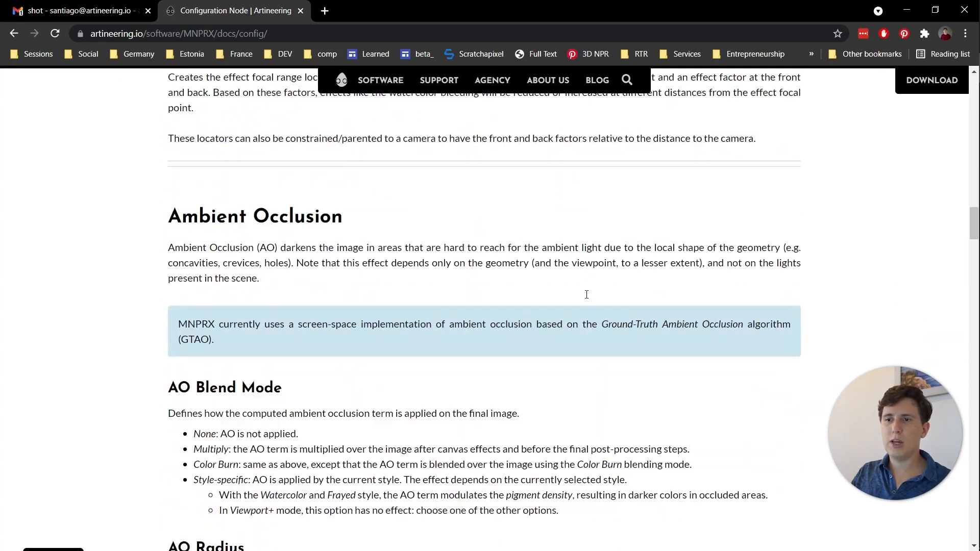
{"action": "scroll", "coordinate": [589, 297], "scroll_direction": "down", "scroll_amount": 20}
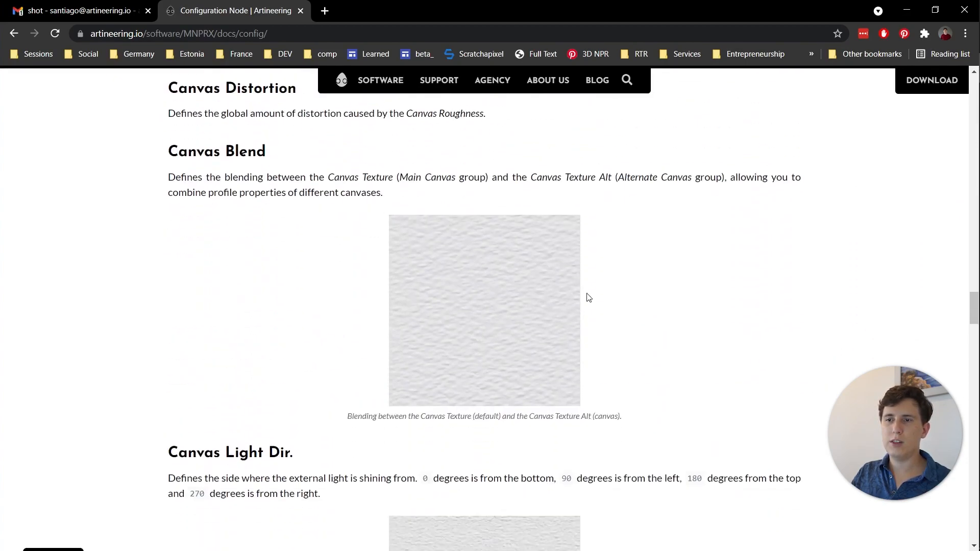
{"action": "scroll", "coordinate": [588, 297], "scroll_direction": "down", "scroll_amount": 5}
{"action": "scroll", "coordinate": [586, 296], "scroll_direction": "up", "scroll_amount": 20}
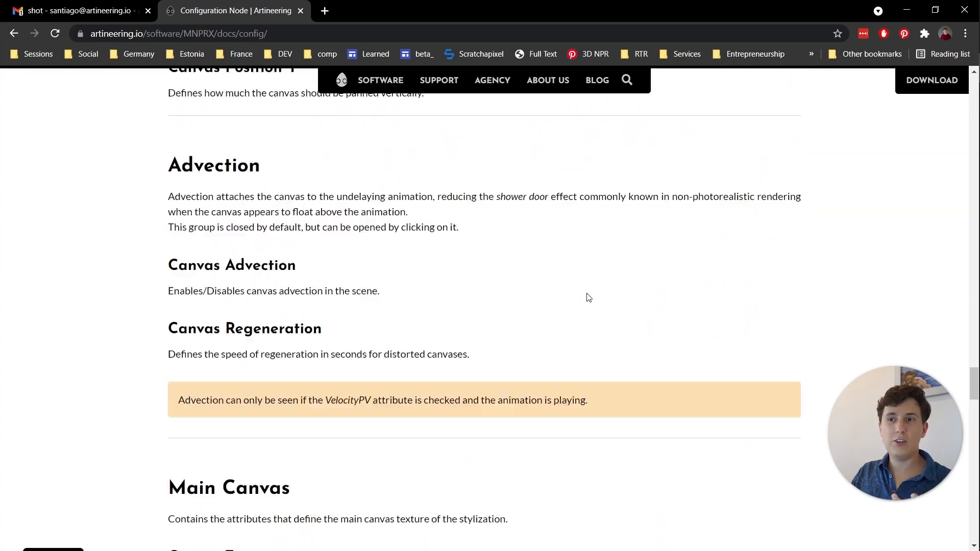
{"action": "scroll", "coordinate": [582, 291], "scroll_direction": "up", "scroll_amount": 15}
{"action": "scroll", "coordinate": [574, 291], "scroll_direction": "down", "scroll_amount": 3}
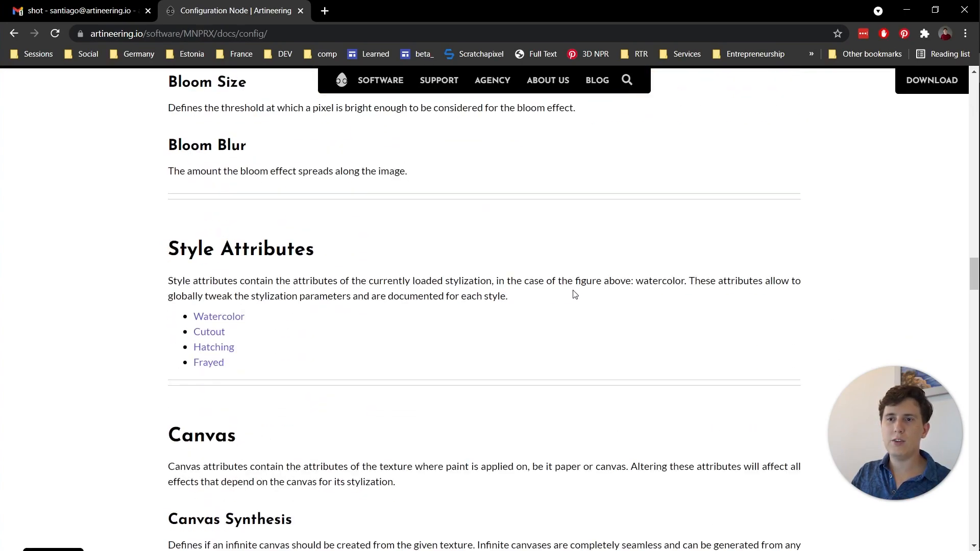
Open the Watercolor style attributes page, read about Pigment Density and Paper Granulation, and close the browser to return to Maya.
{"action": "left_click", "coordinate": [236, 317]}
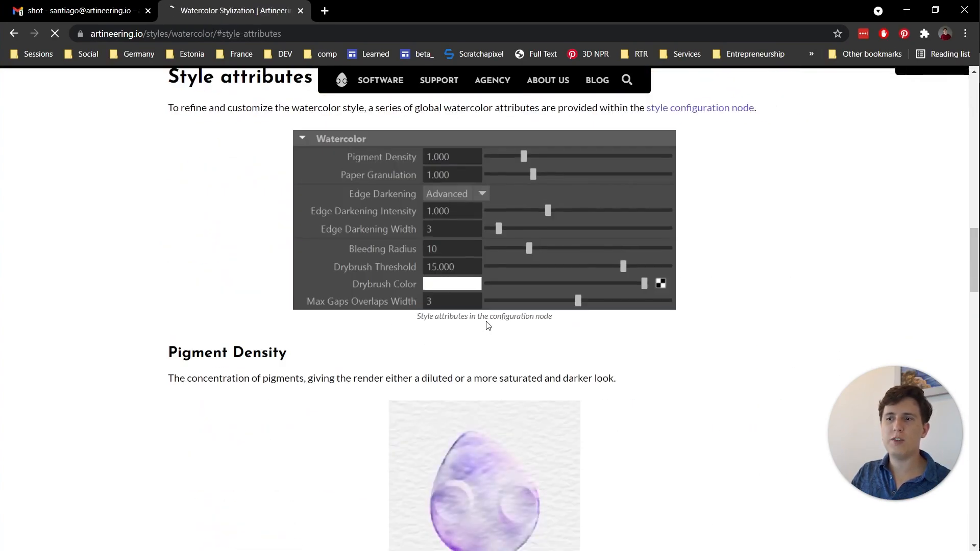
{"action": "scroll", "coordinate": [485, 324], "scroll_direction": "down", "scroll_amount": 2}
{"action": "scroll", "coordinate": [272, 288], "scroll_direction": "down", "scroll_amount": 4}
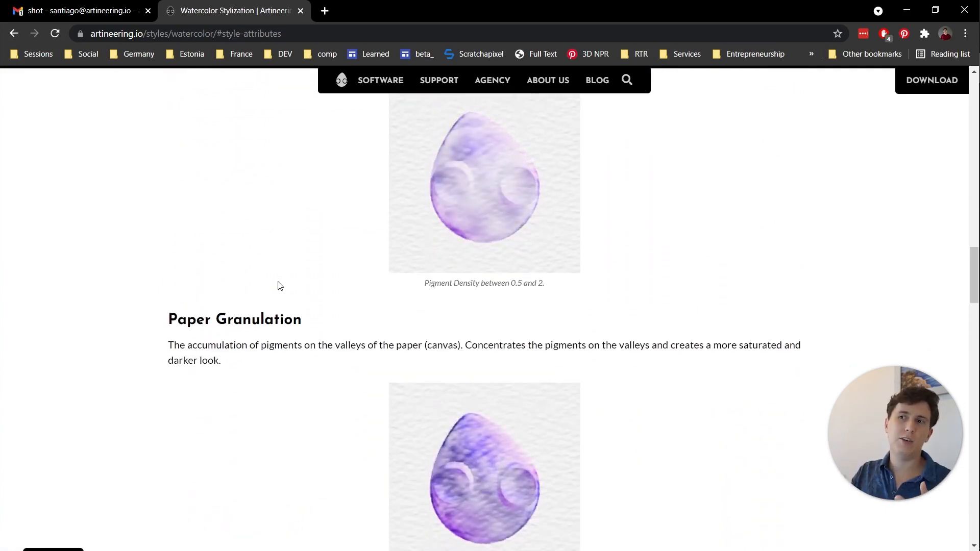
{"action": "scroll", "coordinate": [280, 285], "scroll_direction": "down", "scroll_amount": 1}
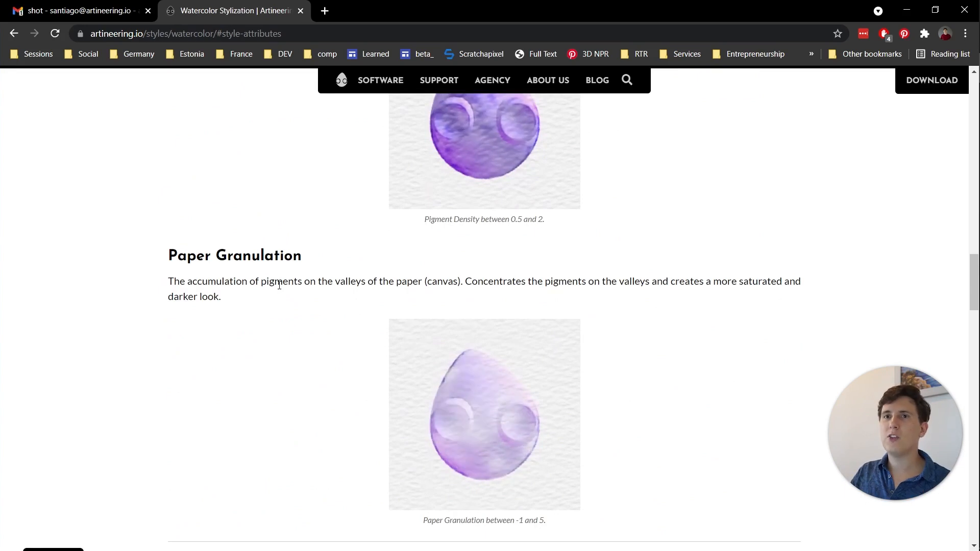
{"action": "left_click", "coordinate": [961, 12]}
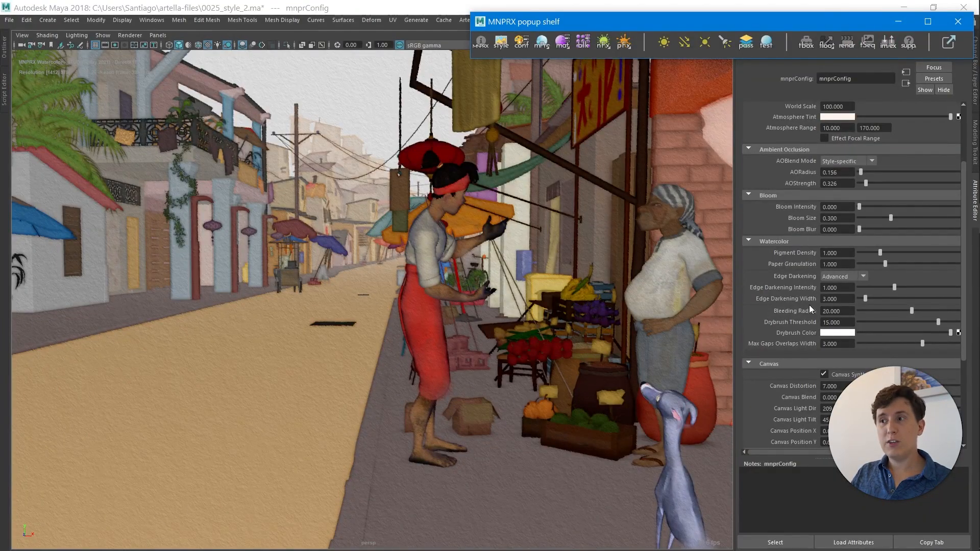
Look through the Watercolor and Canvas attributes of mnprConfig, and set the engine Quality to Standard.
{"action": "scroll", "coordinate": [798, 317], "scroll_direction": "down", "scroll_amount": 3}
{"action": "scroll", "coordinate": [799, 317], "scroll_direction": "down", "scroll_amount": 2}
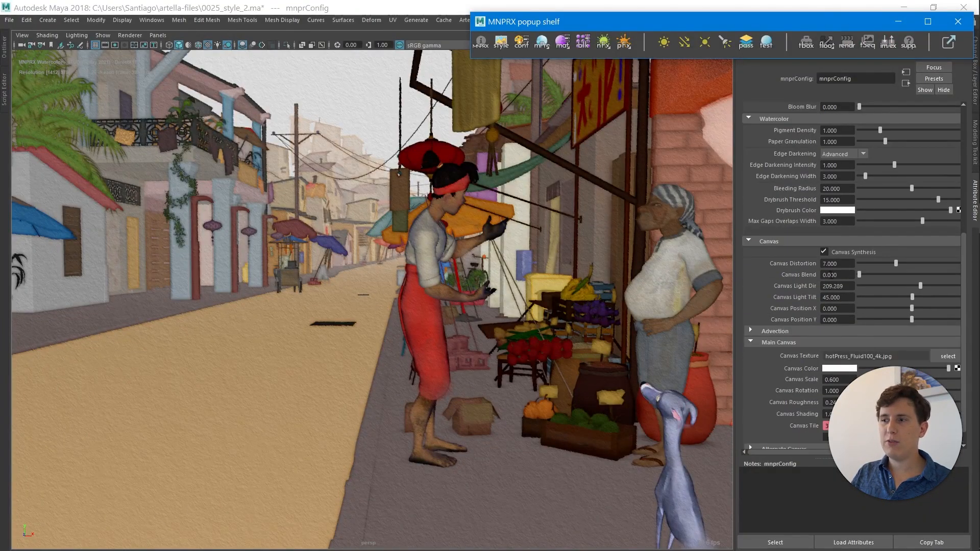
{"action": "scroll", "coordinate": [749, 444], "scroll_direction": "down", "scroll_amount": 2}
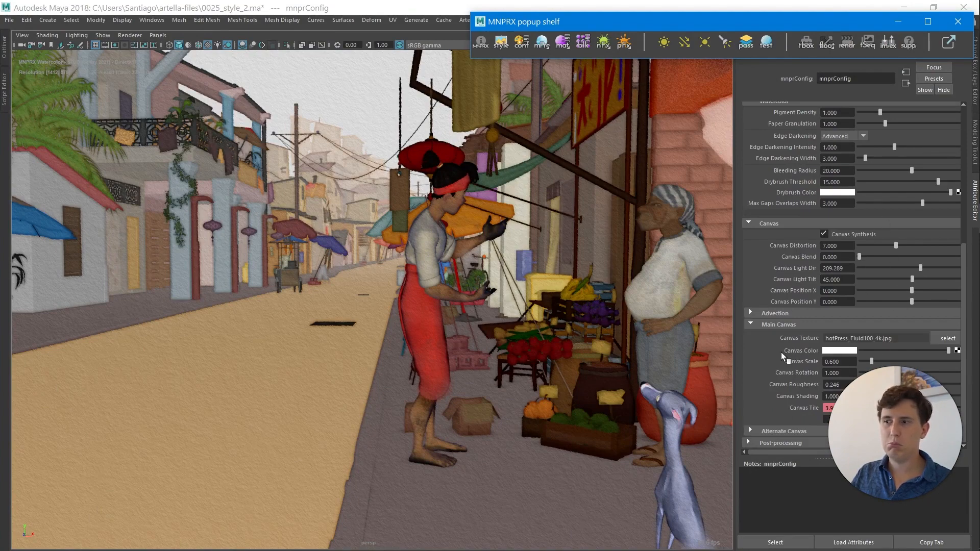
{"action": "scroll", "coordinate": [781, 352], "scroll_direction": "up", "scroll_amount": 10}
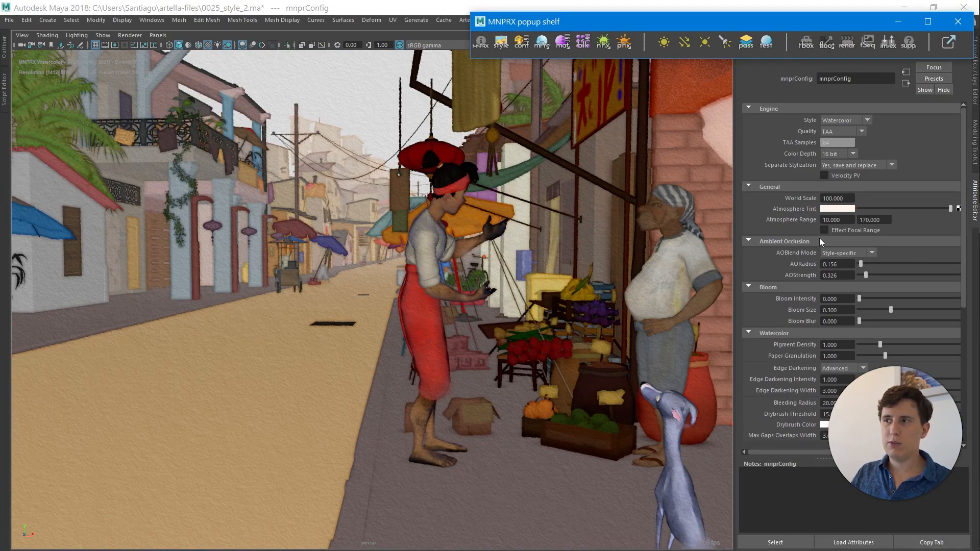
{"action": "left_click", "coordinate": [827, 132]}
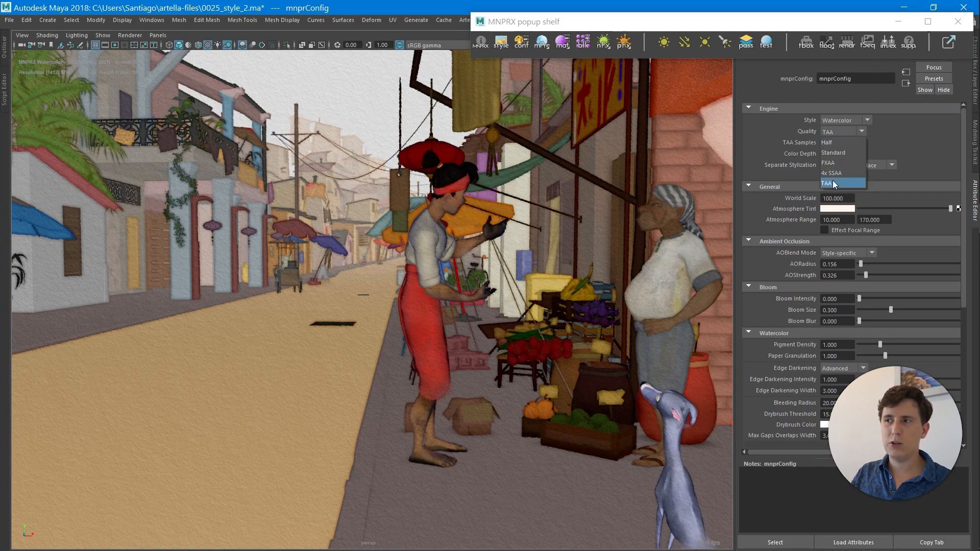
{"action": "left_click", "coordinate": [833, 152]}
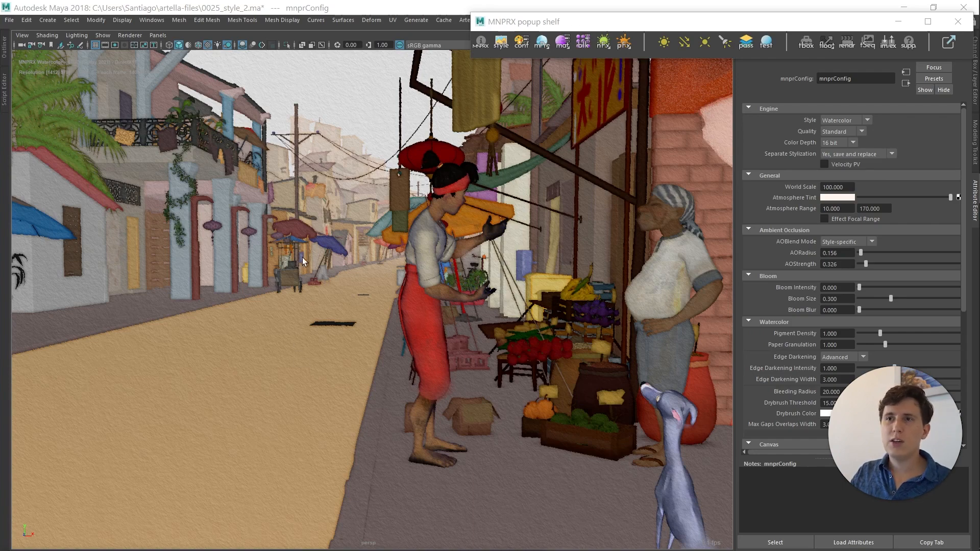
Turn on all scene lights and shadows in the viewport.
{"action": "left_click", "coordinate": [219, 44]}
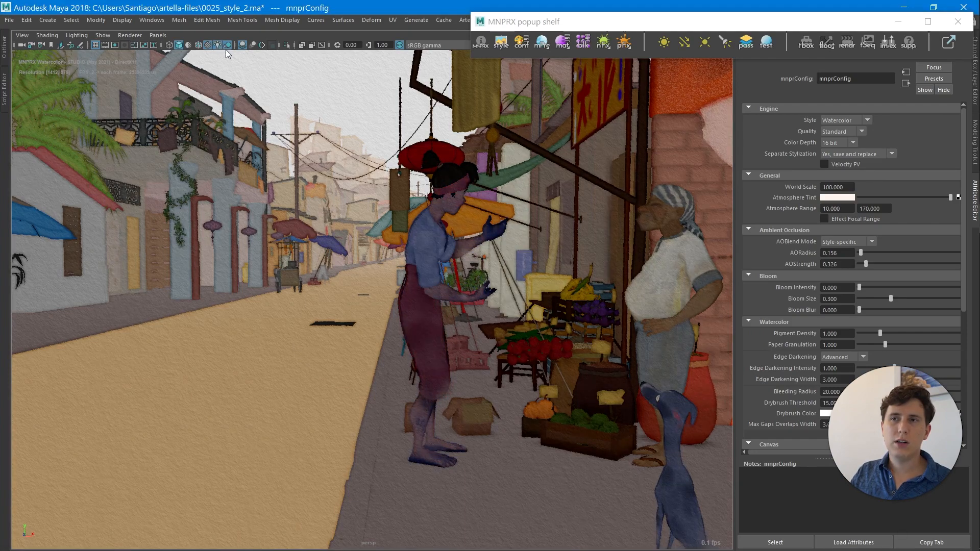
{"action": "left_click", "coordinate": [228, 46]}
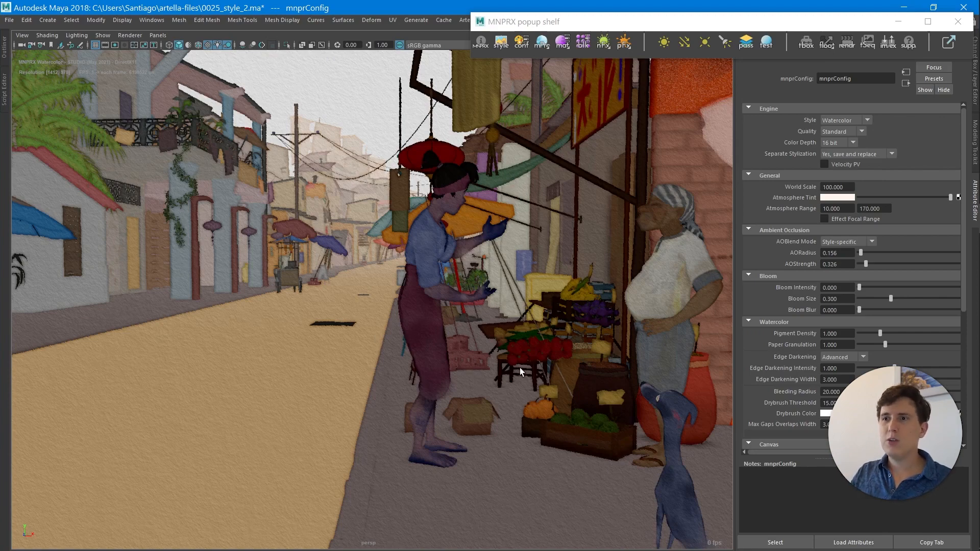
Create a directional light, raise it above the street and scale up its icon.
{"action": "middle_click_drag", "start_coordinate": [516, 273], "coordinate": [390, 258], "text": "alt"}
{"action": "mouse_move", "coordinate": [390, 258]}
{"action": "left_mouse_down", "text": "alt"}
{"action": "mouse_move", "coordinate": [442, 257]}
{"action": "mouse_move", "coordinate": [372, 260]}
{"action": "mouse_move", "coordinate": [435, 306]}
{"action": "mouse_move", "coordinate": [416, 286]}
{"action": "mouse_move", "coordinate": [372, 269]}
{"action": "mouse_move", "coordinate": [383, 269]}
{"action": "left_mouse_up", "text": "alt"}
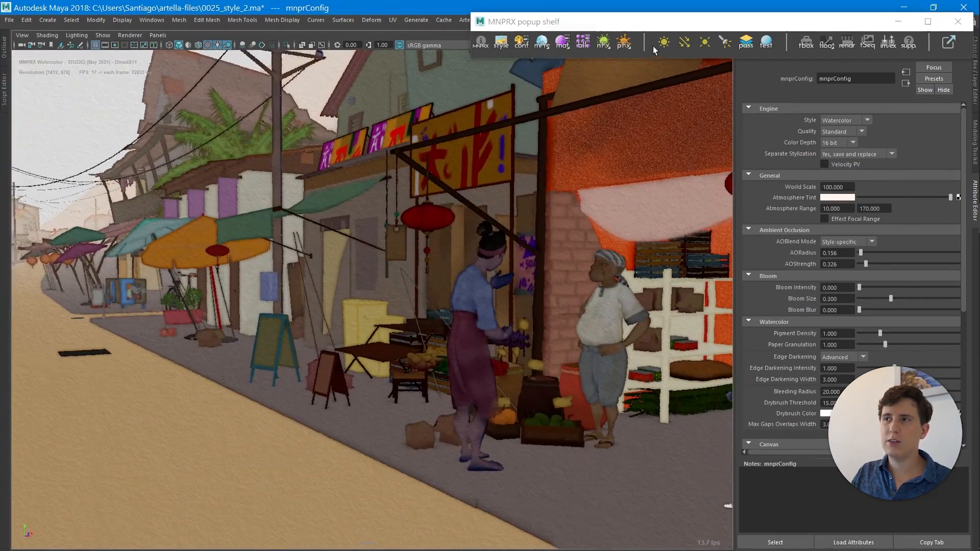
{"action": "left_click", "coordinate": [684, 41]}
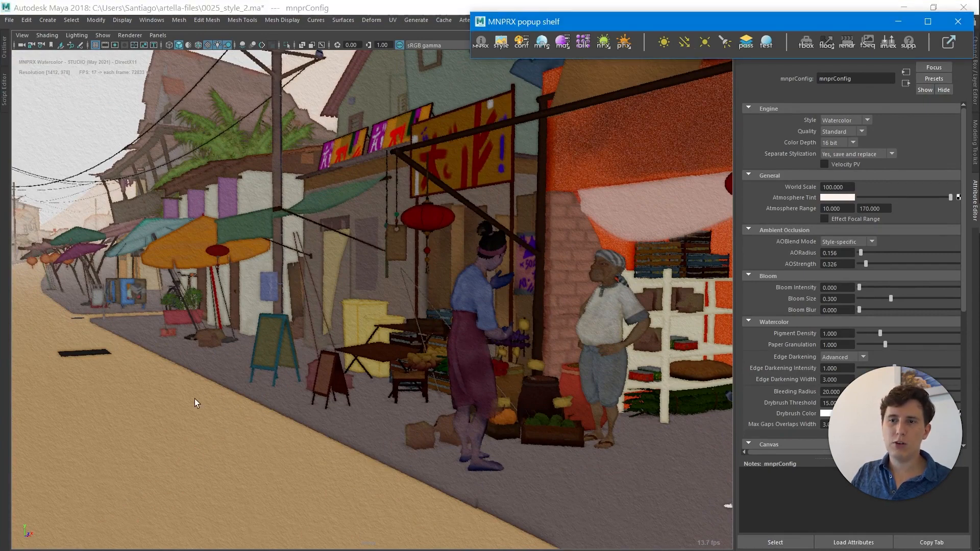
{"action": "scroll", "coordinate": [195, 396], "scroll_direction": "down", "scroll_amount": 4}
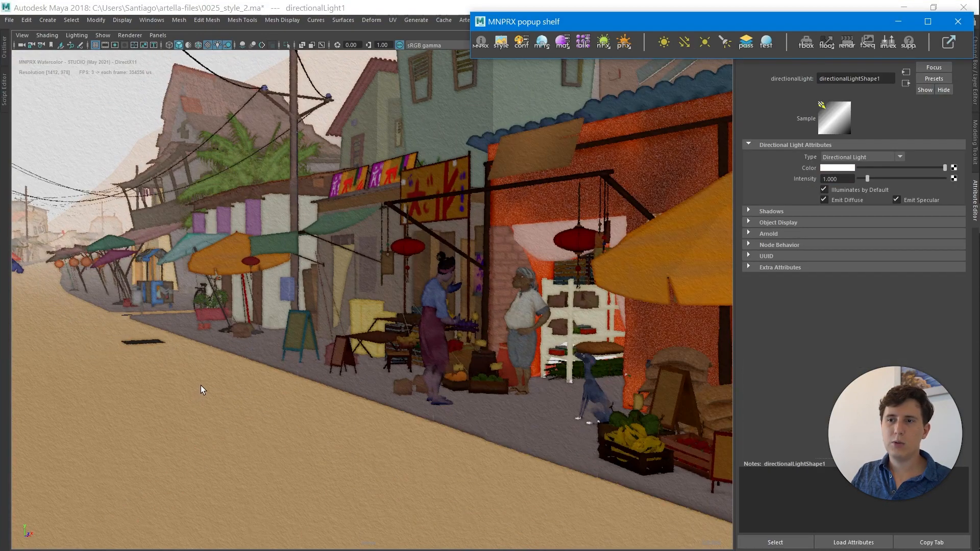
{"action": "key", "text": "w"}
{"action": "left_click_drag", "start_coordinate": [127, 265], "coordinate": [127, 200]}
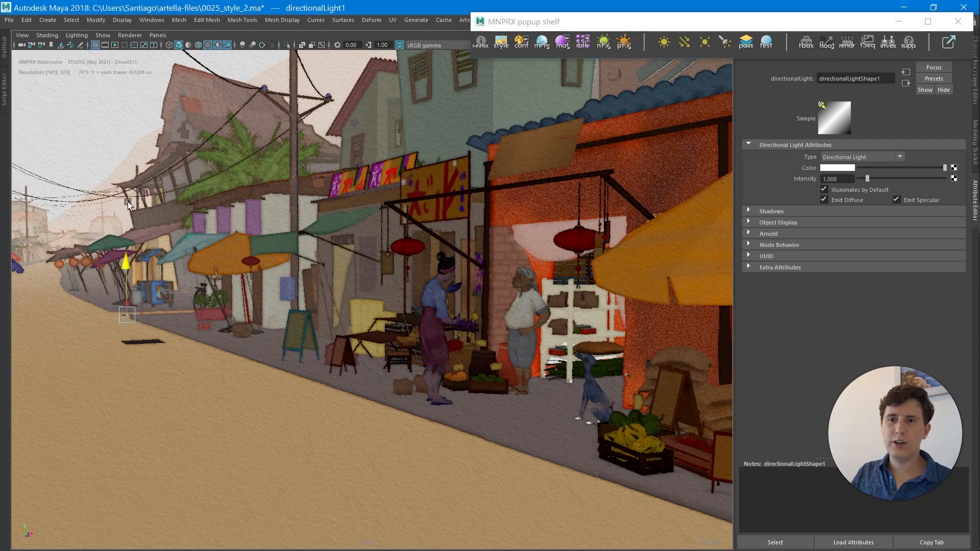
{"action": "key", "text": "r"}
{"action": "left_click_drag", "start_coordinate": [127, 252], "coordinate": [273, 232]}
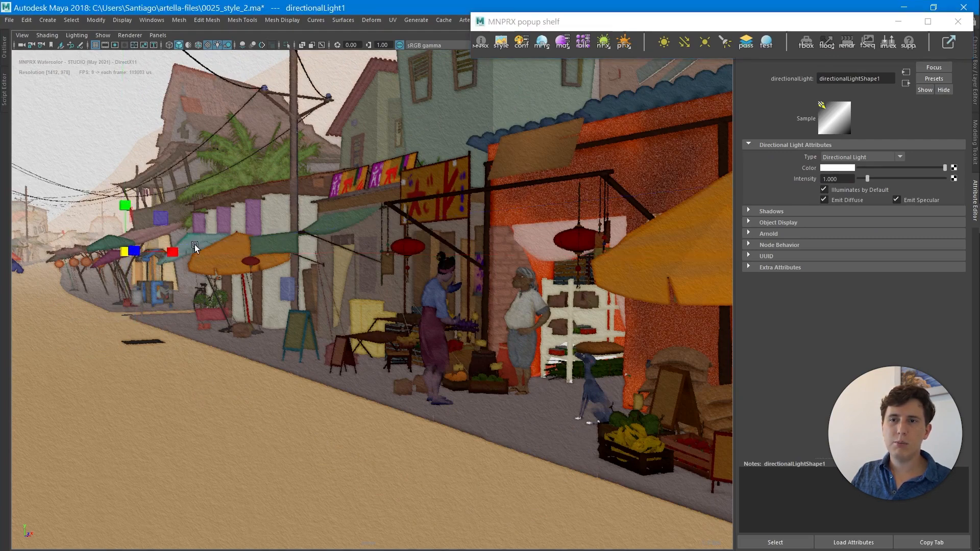
Display lights in the viewport and rotate the directional light so it shines down across the market street.
{"action": "left_click", "coordinate": [108, 38]}
{"action": "left_click", "coordinate": [128, 170]}
{"action": "key", "text": "e"}
{"action": "left_click_drag", "start_coordinate": [134, 239], "coordinate": [87, 245]}
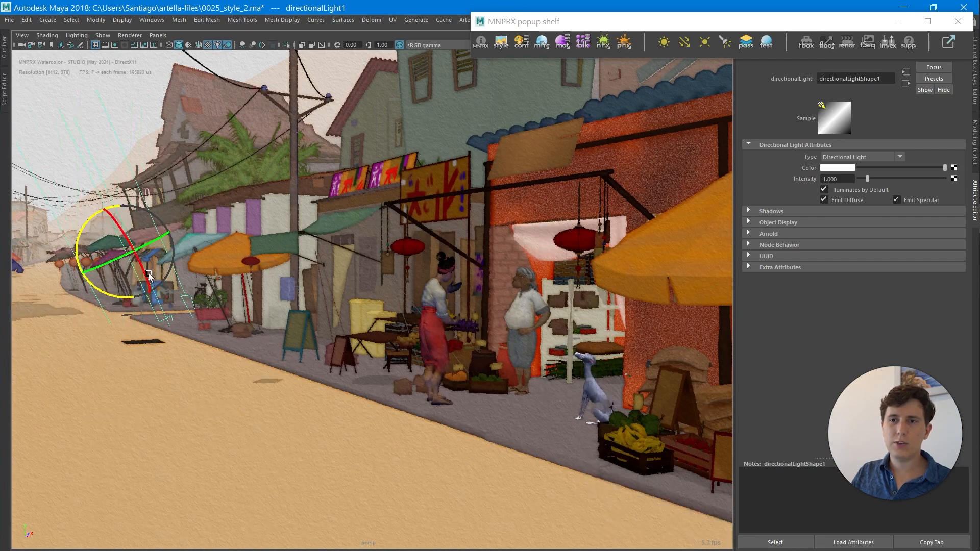
{"action": "left_click_drag", "start_coordinate": [144, 273], "coordinate": [138, 261]}
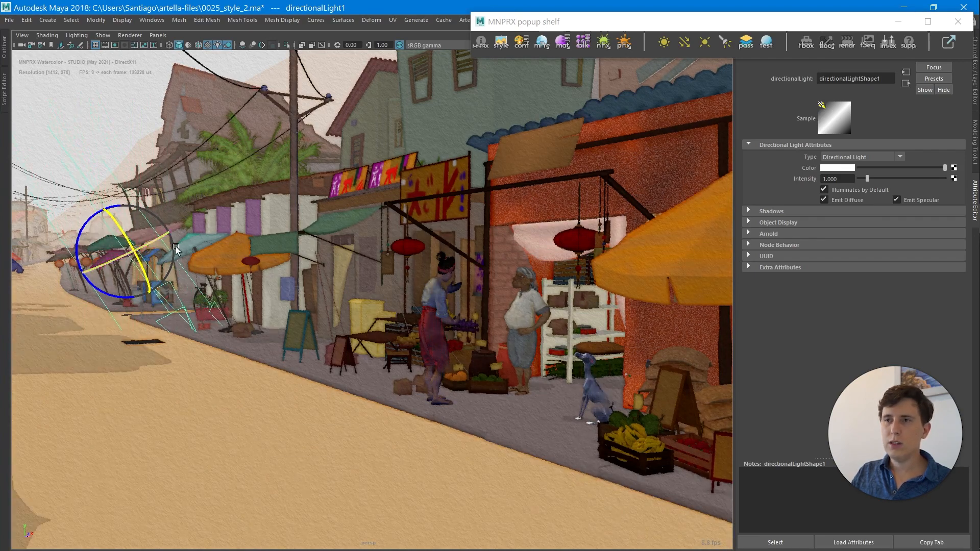
Check the backlit reference painting 2.jpg, close it and return to Maya.
{"action": "key", "text": "alt+Tab"}
{"action": "key", "text": "alt+Tab"}
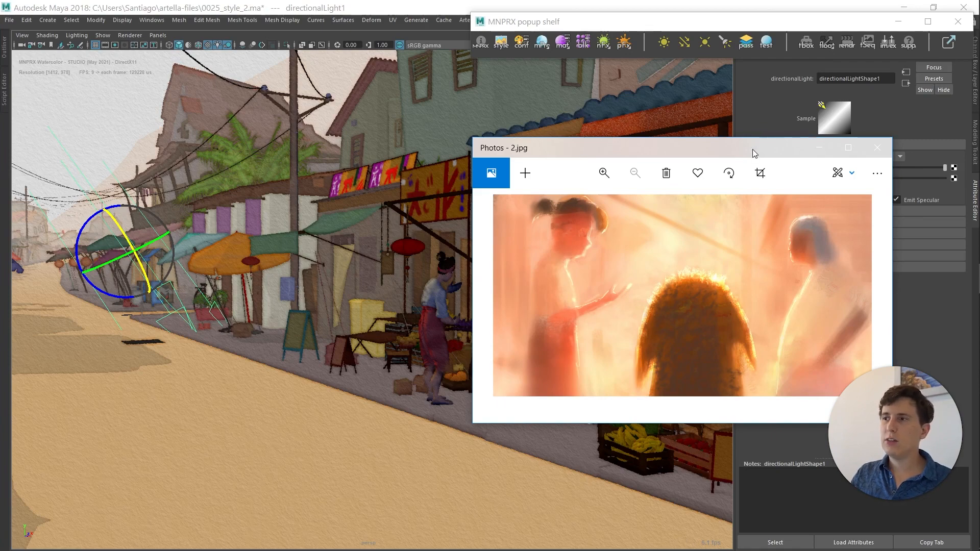
{"action": "left_click", "coordinate": [877, 147]}
Rotate the directional light to backlight the two characters and move it higher above the street between them.
{"action": "left_click_drag", "start_coordinate": [281, 304], "coordinate": [215, 301], "text": "alt"}
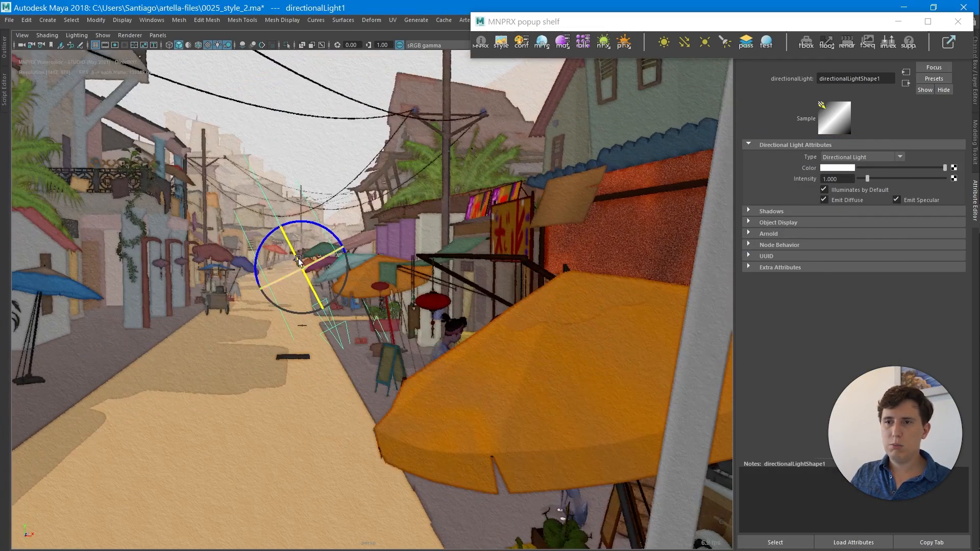
{"action": "left_click_drag", "start_coordinate": [287, 238], "coordinate": [289, 243]}
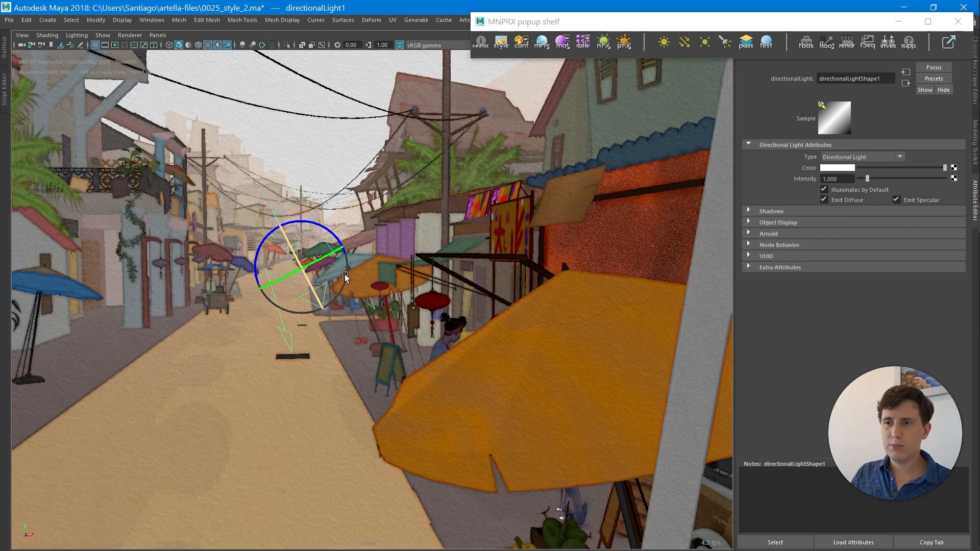
{"action": "middle_click_drag", "start_coordinate": [386, 331], "coordinate": [350, 302], "text": "alt"}
{"action": "middle_click_drag", "start_coordinate": [303, 273], "coordinate": [269, 250], "text": "alt"}
{"action": "left_click_drag", "start_coordinate": [268, 249], "coordinate": [376, 263], "text": "alt"}
{"action": "key", "text": "w"}
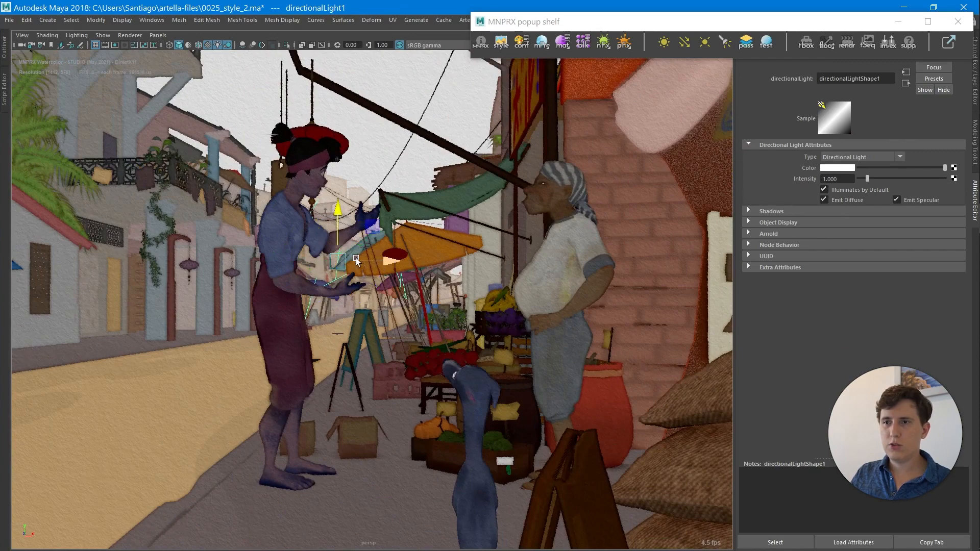
{"action": "left_click_drag", "start_coordinate": [383, 216], "coordinate": [430, 106]}
{"action": "key", "text": "e"}
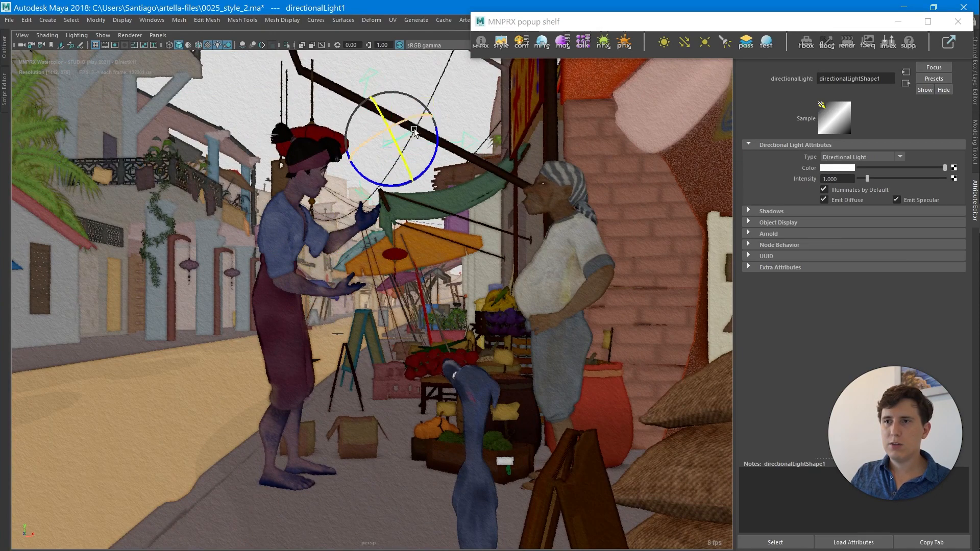
{"action": "left_click_drag", "start_coordinate": [396, 141], "coordinate": [398, 148]}
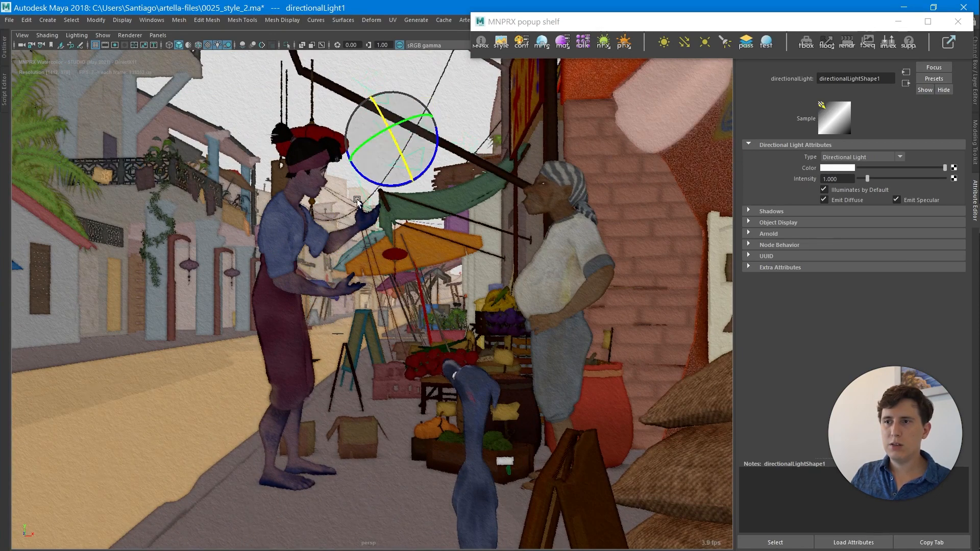
Examine the lighting on the market stalls and characters, and compare it with the reference painting 2.jpg.
{"action": "left_click_drag", "start_coordinate": [255, 224], "coordinate": [352, 221], "text": "alt"}
{"action": "right_click_drag", "start_coordinate": [352, 220], "coordinate": [305, 219], "text": "alt"}
{"action": "left_click_drag", "start_coordinate": [305, 219], "coordinate": [334, 268], "text": "alt"}
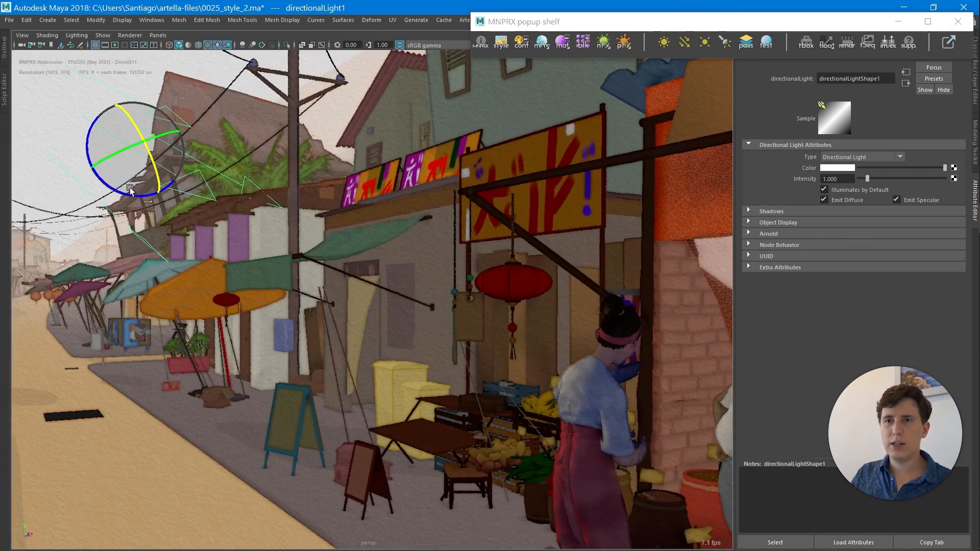
{"action": "right_click_drag", "start_coordinate": [328, 268], "coordinate": [431, 333], "text": "alt"}
{"action": "middle_click_drag", "start_coordinate": [431, 333], "coordinate": [347, 299], "text": "alt"}
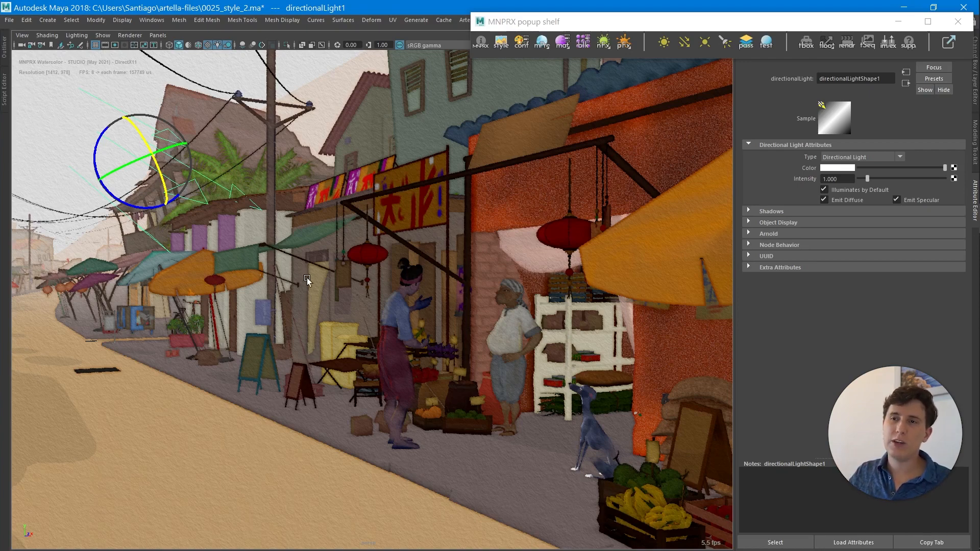
{"action": "scroll", "coordinate": [284, 149], "scroll_direction": "up", "scroll_amount": 1}
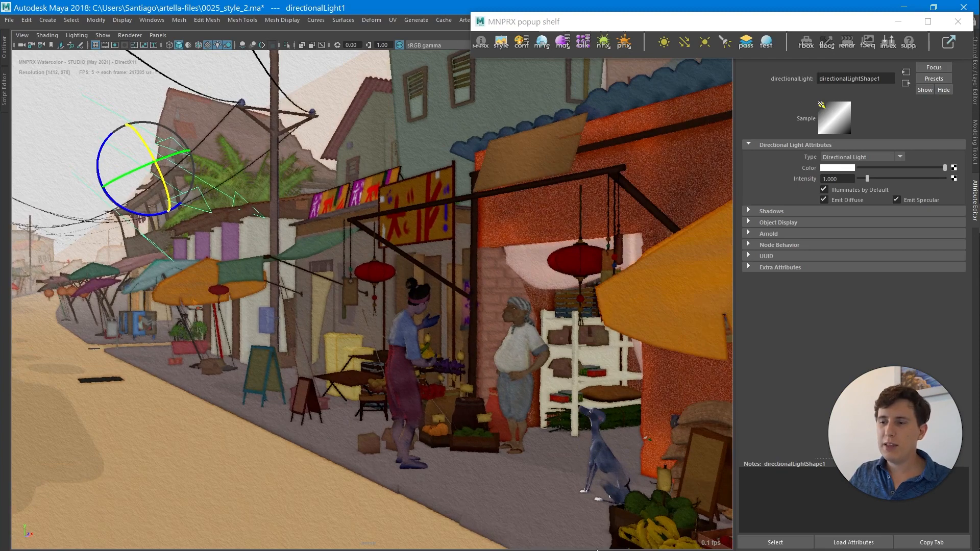
{"action": "left_click_drag", "start_coordinate": [631, 550], "coordinate": [630, 189]}
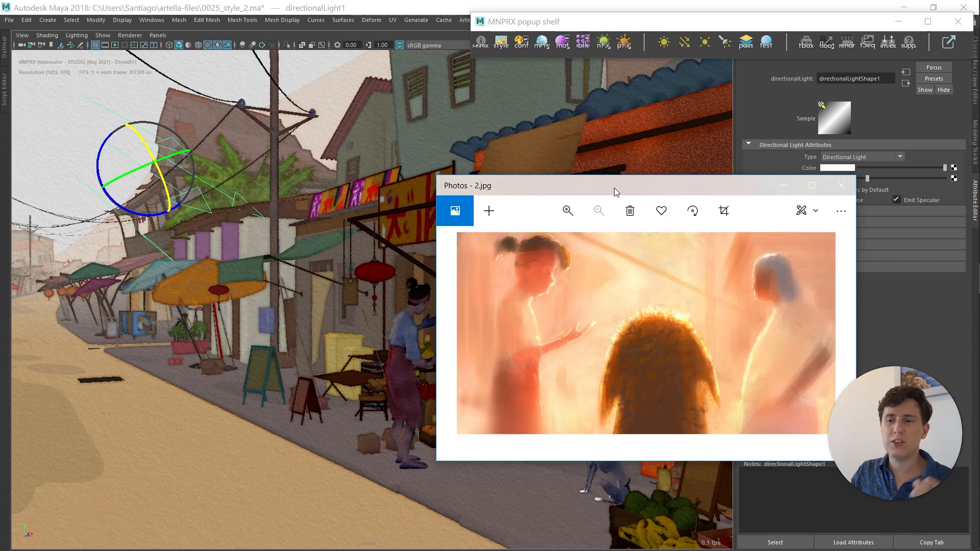
{"action": "left_click_drag", "start_coordinate": [614, 188], "coordinate": [661, 550]}
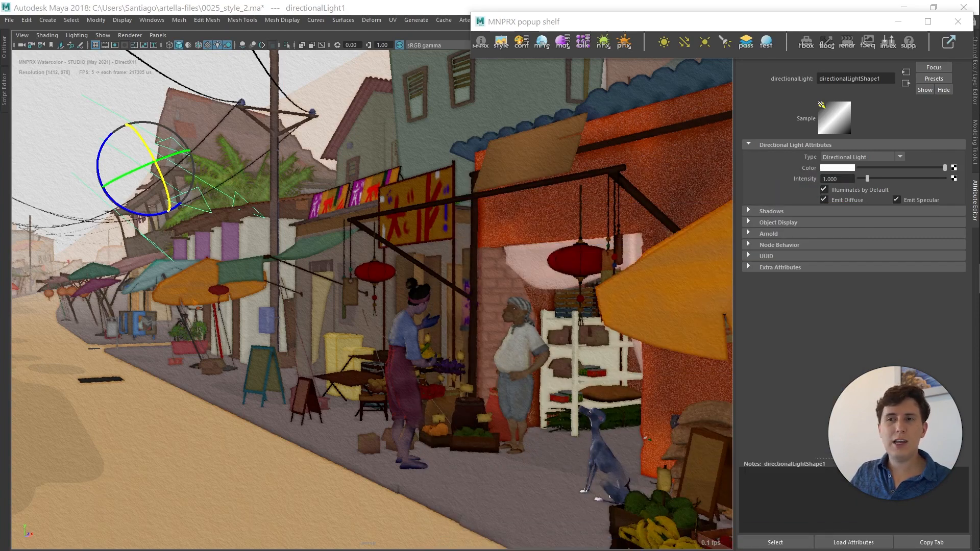
{"action": "middle_click_drag", "start_coordinate": [281, 182], "coordinate": [316, 183], "text": "alt"}
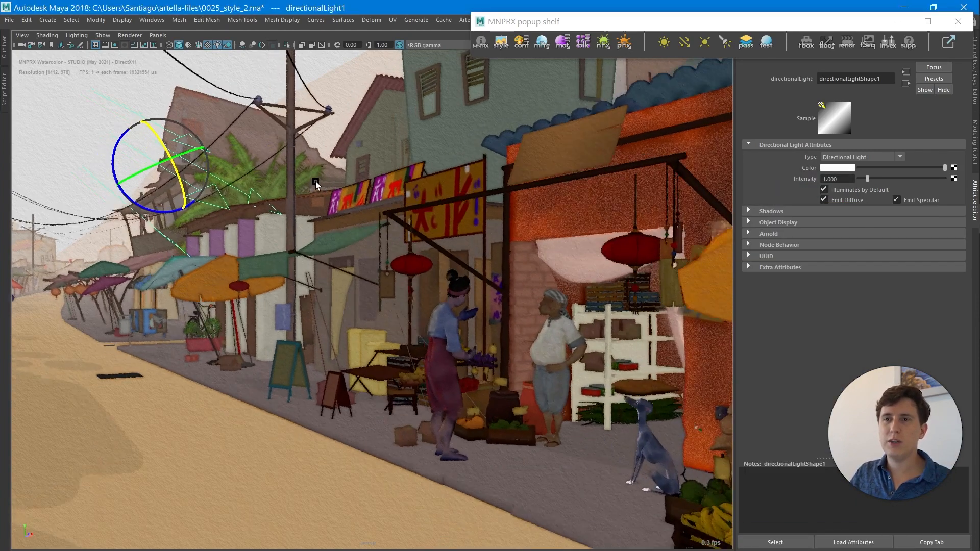
Examine the directional light's placement and the cast shadows from above the street.
{"action": "left_click_drag", "start_coordinate": [316, 184], "coordinate": [158, 115], "text": "alt"}
{"action": "key", "text": "r"}
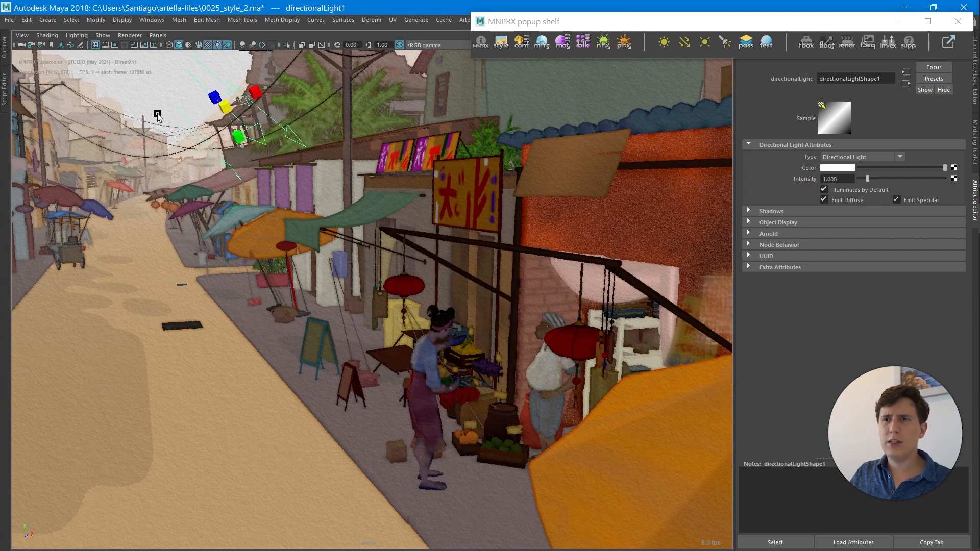
{"action": "key", "text": "w"}
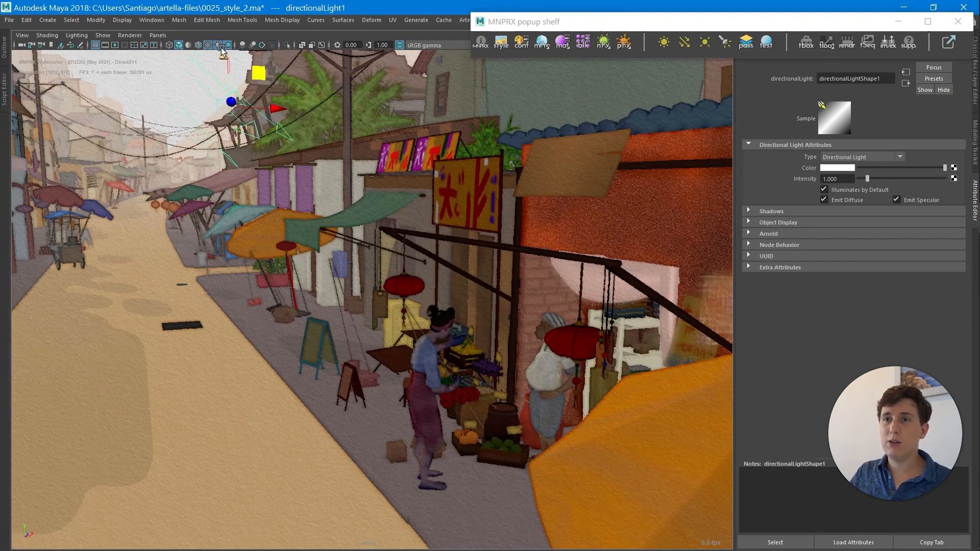
{"action": "left_click_drag", "start_coordinate": [306, 265], "coordinate": [349, 332], "text": "alt"}
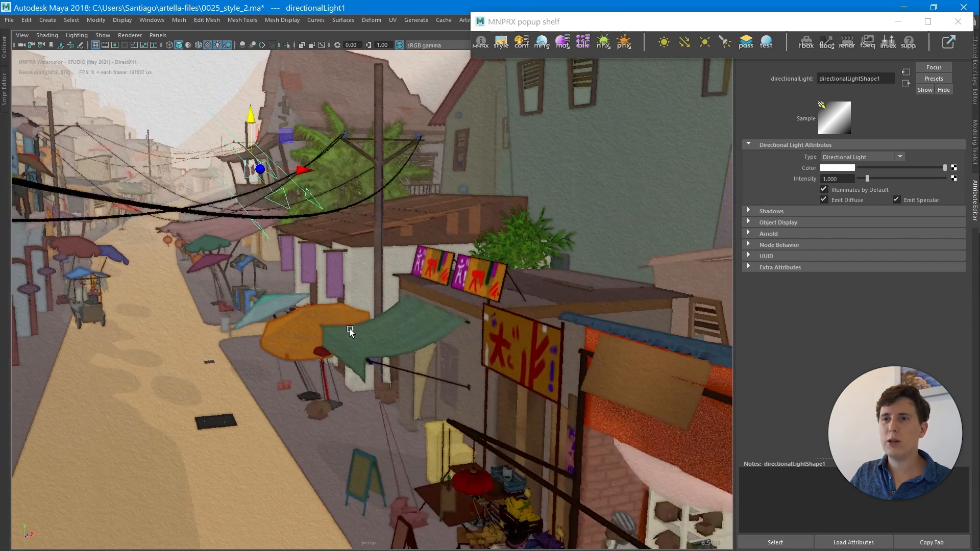
{"action": "key", "text": "f"}
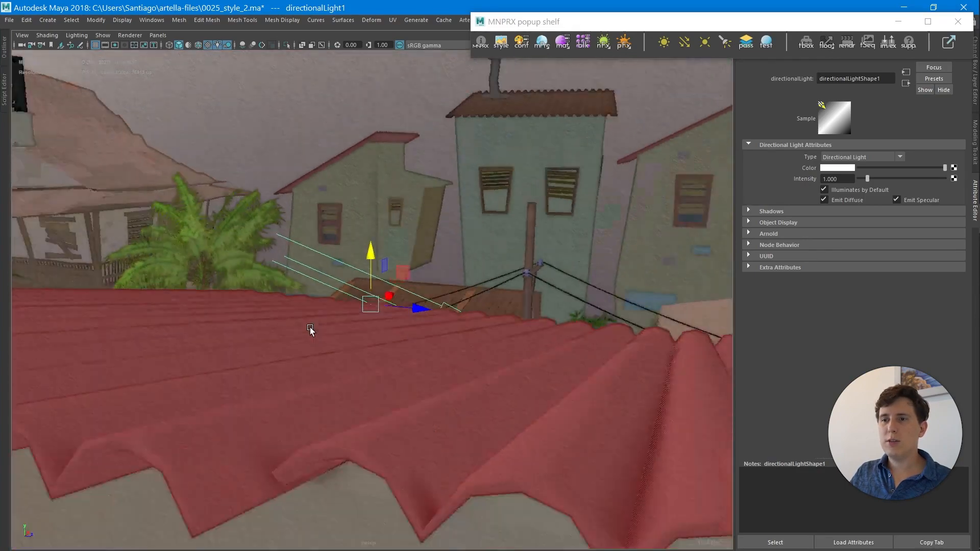
{"action": "scroll", "coordinate": [310, 326], "scroll_direction": "down", "scroll_amount": 5}
{"action": "left_click_drag", "start_coordinate": [343, 342], "coordinate": [306, 338], "text": "alt"}
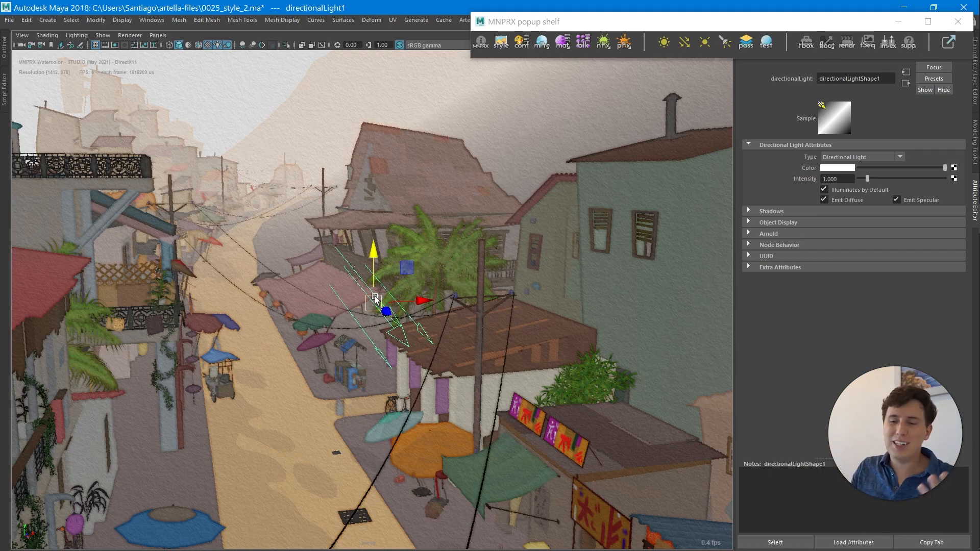
{"action": "middle_click_drag", "start_coordinate": [433, 305], "coordinate": [422, 266], "text": "alt"}
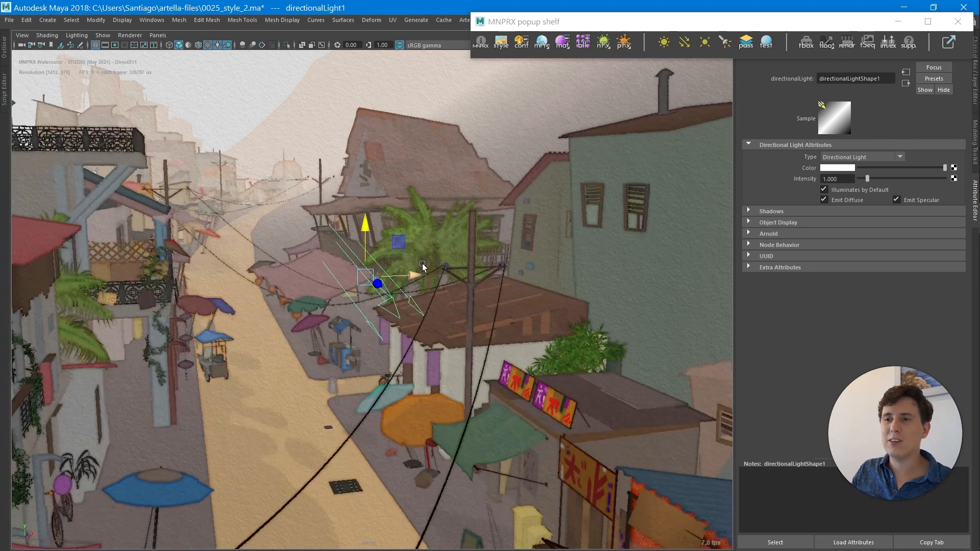
{"action": "scroll", "coordinate": [422, 265], "scroll_direction": "down", "scroll_amount": 3}
{"action": "middle_click_drag", "start_coordinate": [465, 297], "coordinate": [441, 276], "text": "alt"}
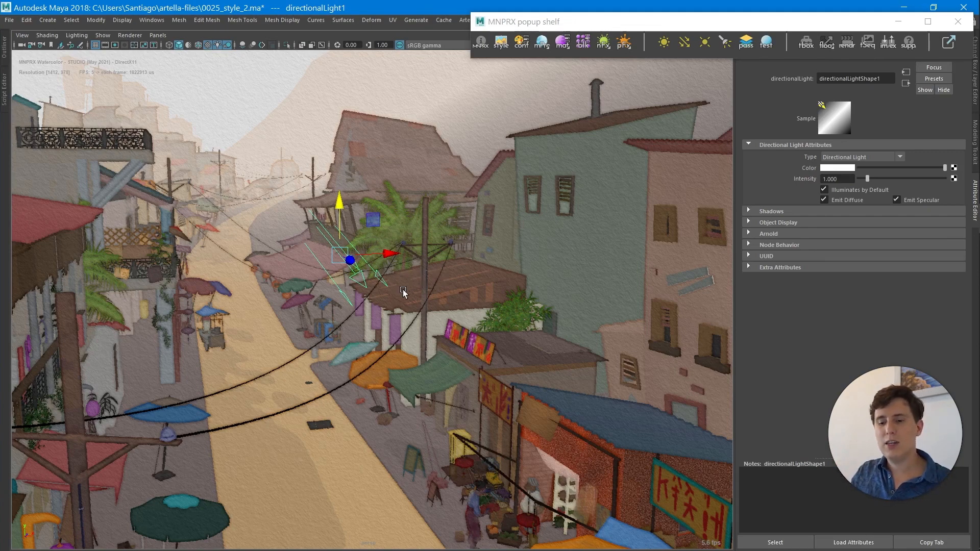
{"action": "middle_click_drag", "start_coordinate": [403, 292], "coordinate": [363, 257], "text": "alt"}
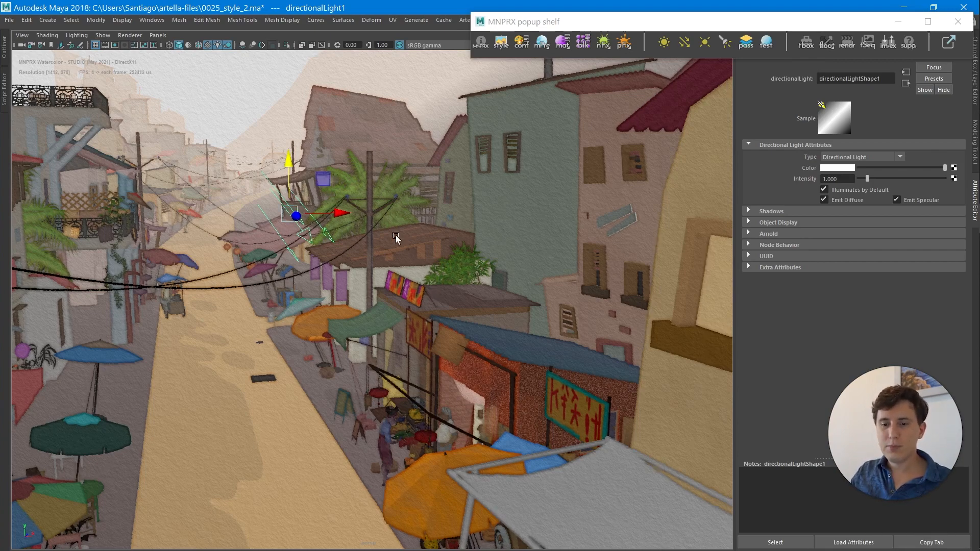
{"action": "left_click_drag", "start_coordinate": [396, 235], "coordinate": [417, 47], "text": "alt"}
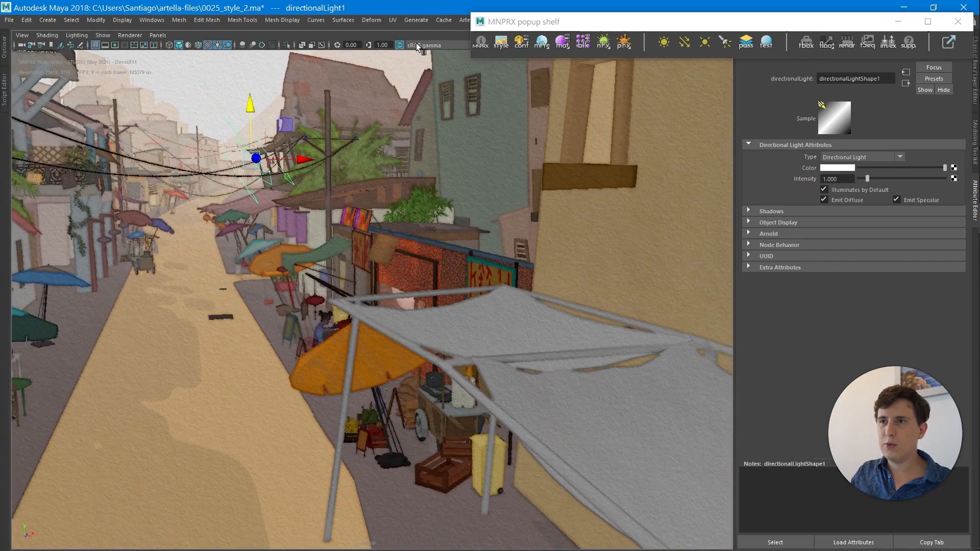
Turn off shadows in the viewport and frame the two characters at the market stall.
{"action": "left_click", "coordinate": [228, 46]}
{"action": "middle_click_drag", "start_coordinate": [311, 262], "coordinate": [324, 252], "text": "alt"}
{"action": "scroll", "coordinate": [345, 306], "scroll_direction": "up", "scroll_amount": 5}
{"action": "middle_click_drag", "start_coordinate": [344, 307], "coordinate": [336, 296], "text": "alt"}
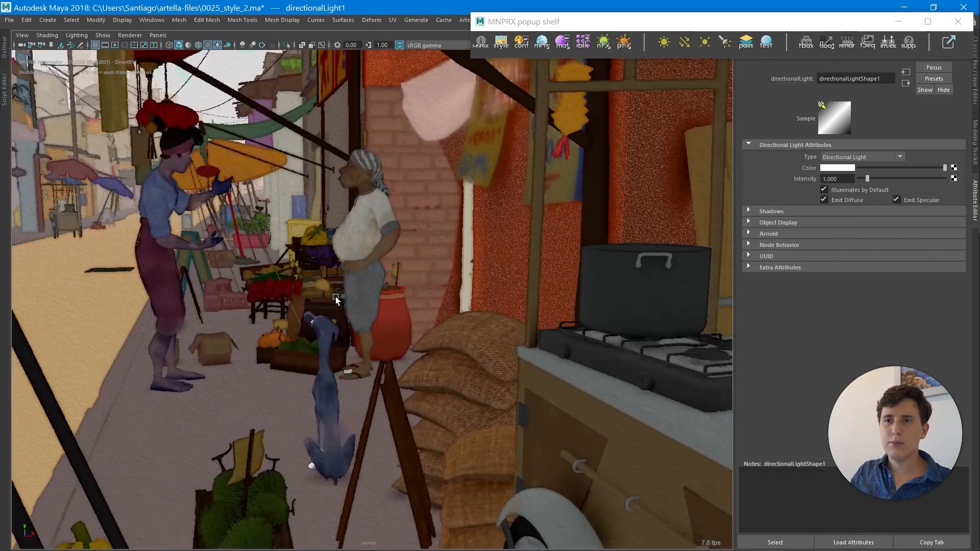
{"action": "left_click_drag", "start_coordinate": [335, 296], "coordinate": [306, 283], "text": "alt"}
{"action": "middle_click_drag", "start_coordinate": [306, 283], "coordinate": [357, 346], "text": "alt"}
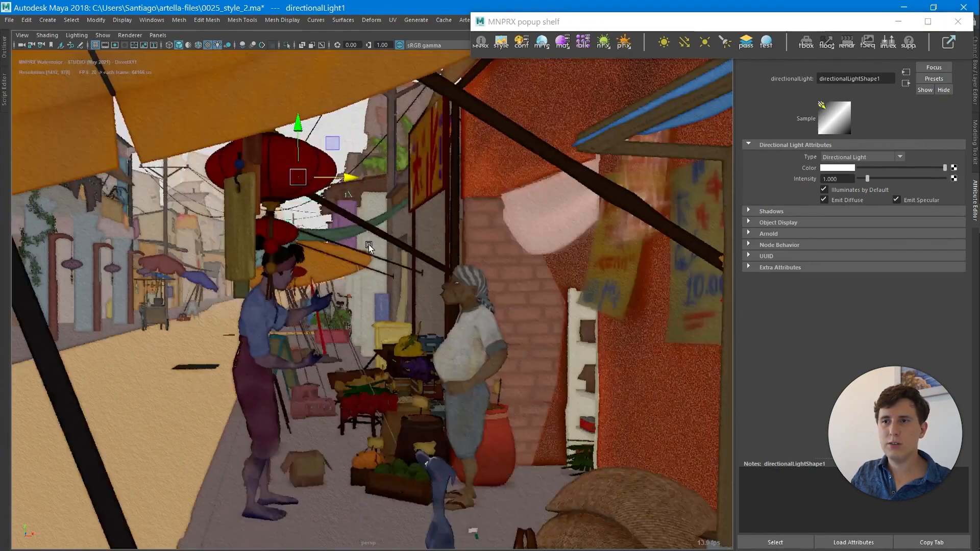
Nudge the directional light slightly sideways in the sky between the two characters.
{"action": "scroll", "coordinate": [372, 246], "scroll_direction": "down", "scroll_amount": 2}
{"action": "scroll", "coordinate": [372, 247], "scroll_direction": "up", "scroll_amount": 5}
{"action": "left_click_drag", "start_coordinate": [335, 220], "coordinate": [351, 218], "text": "alt"}
{"action": "left_click_drag", "start_coordinate": [353, 156], "coordinate": [346, 156]}
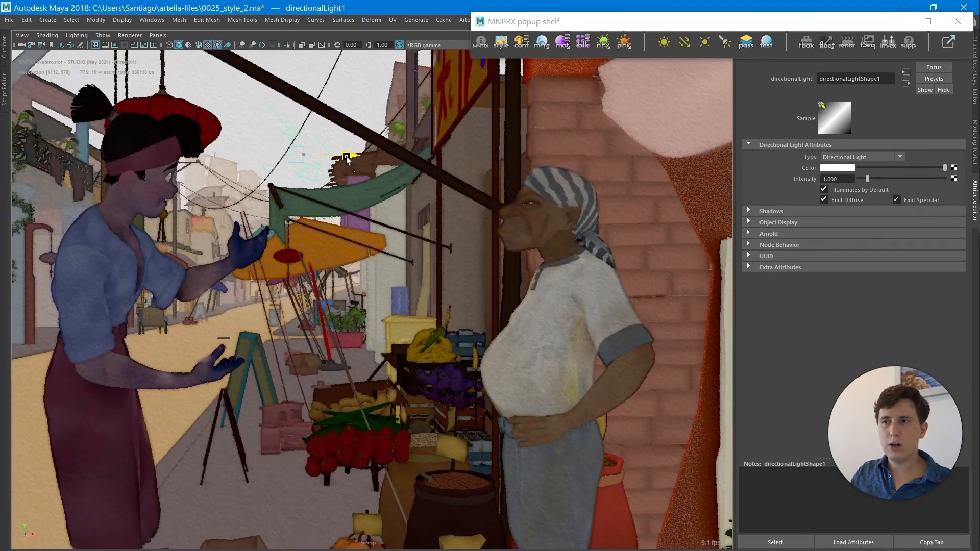
{"action": "scroll", "coordinate": [326, 266], "scroll_direction": "down", "scroll_amount": 3}
{"action": "scroll", "coordinate": [317, 270], "scroll_direction": "up", "scroll_amount": 2}
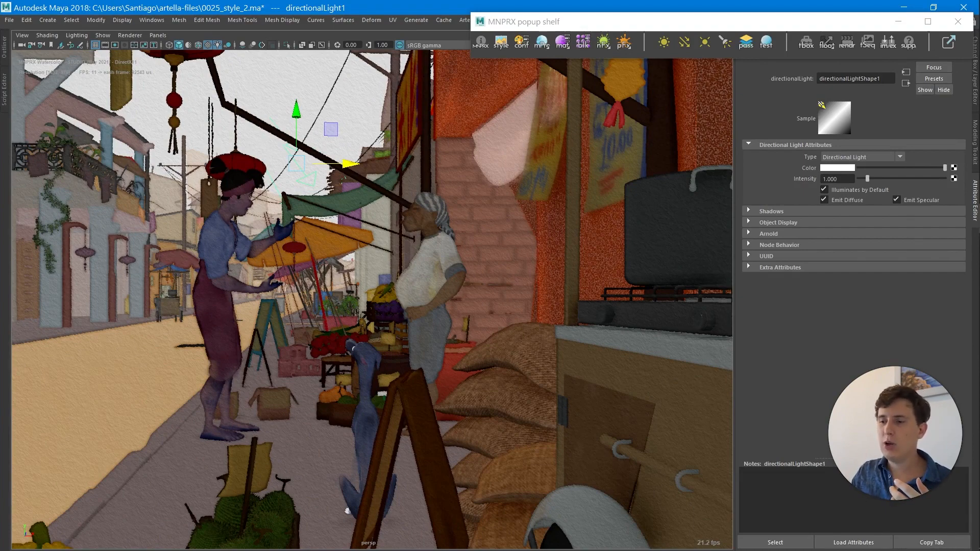
Look through the reference paintings 2021-07-09_7-46-23.jpg and 2.jpg, and move the image window out of the way.
{"action": "key", "text": "alt+Tab"}
{"action": "key", "text": "Right"}
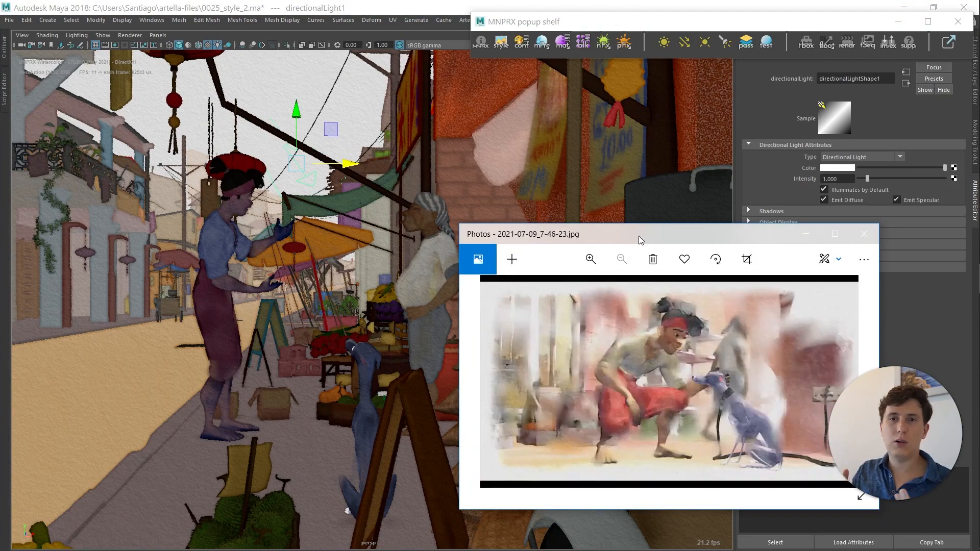
{"action": "key", "text": "Right"}
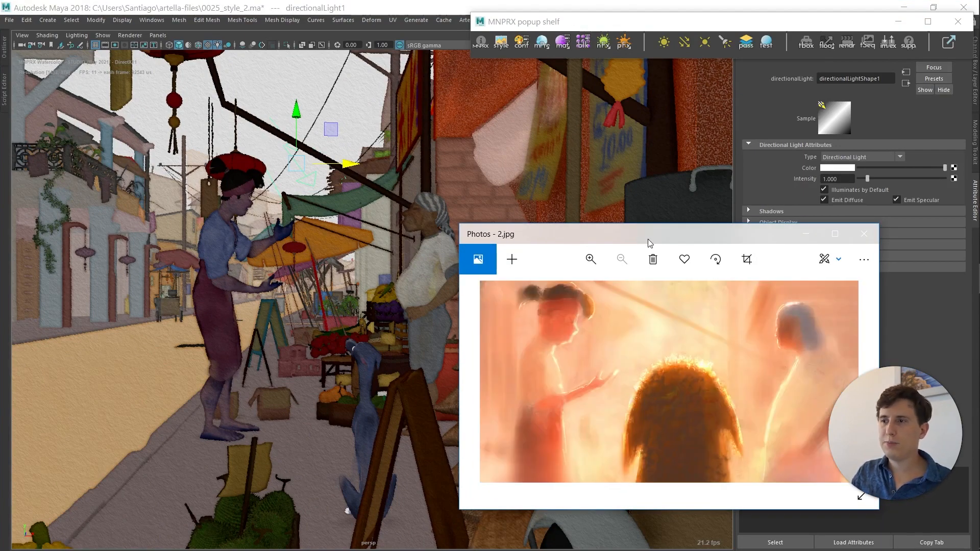
{"action": "left_click_drag", "start_coordinate": [647, 239], "coordinate": [667, 550]}
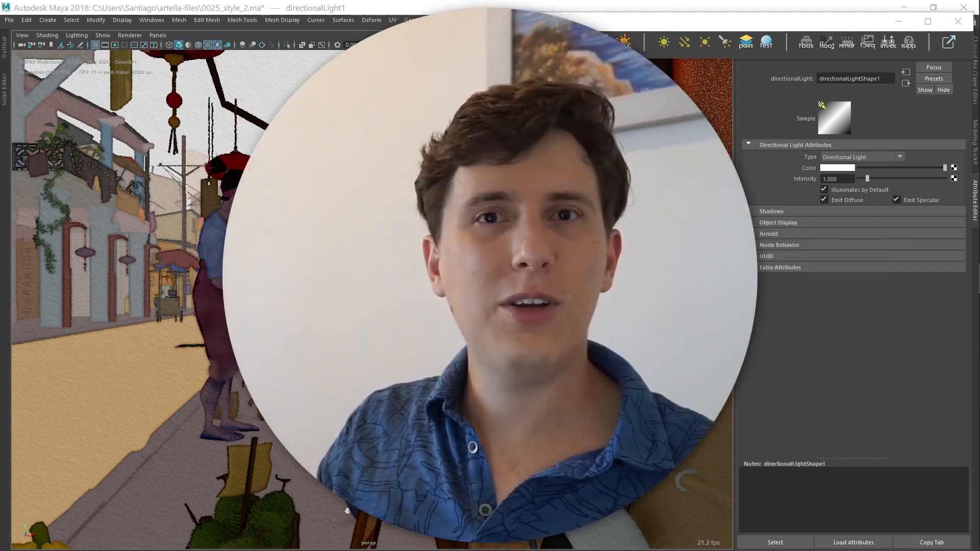